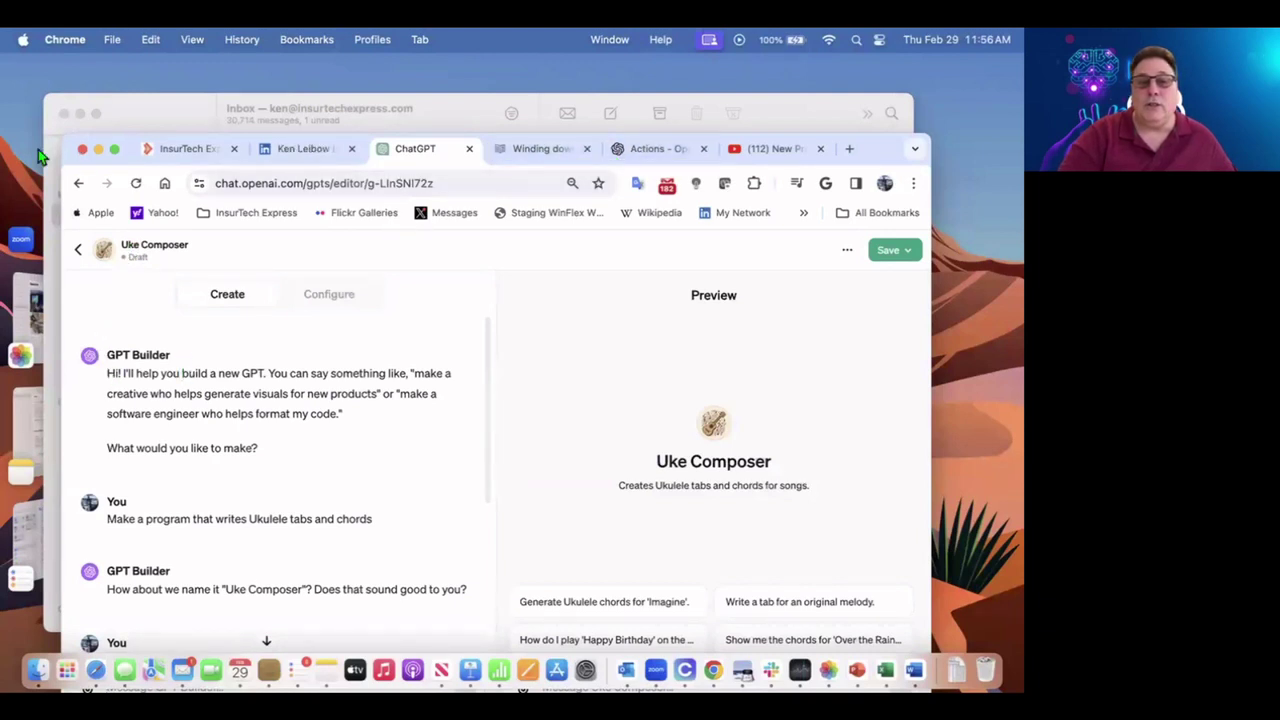
Review the Uke Composer builder conversation and reply to the profile picture question with "Picture looks great no changes needed"
{"action": "left_click_drag", "start_coordinate": [133, 148], "coordinate": [152, 49]}
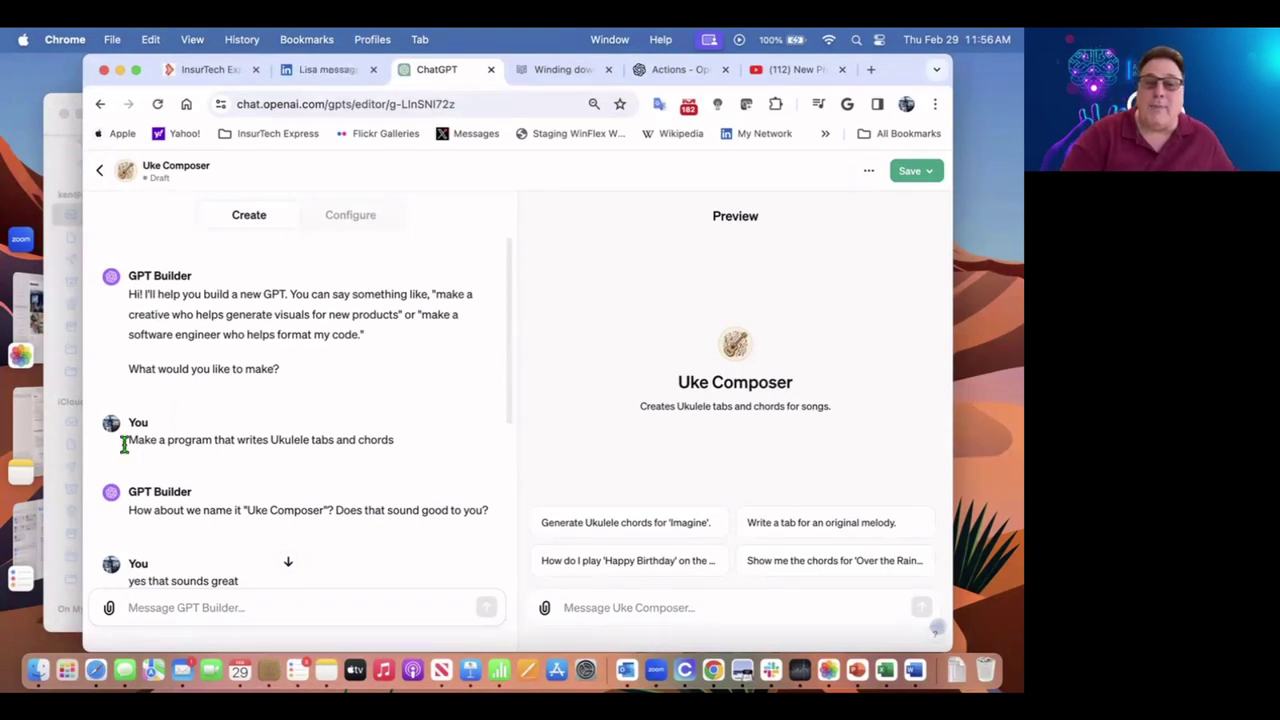
{"action": "scroll", "coordinate": [192, 430], "scroll_direction": "down", "scroll_amount": 4}
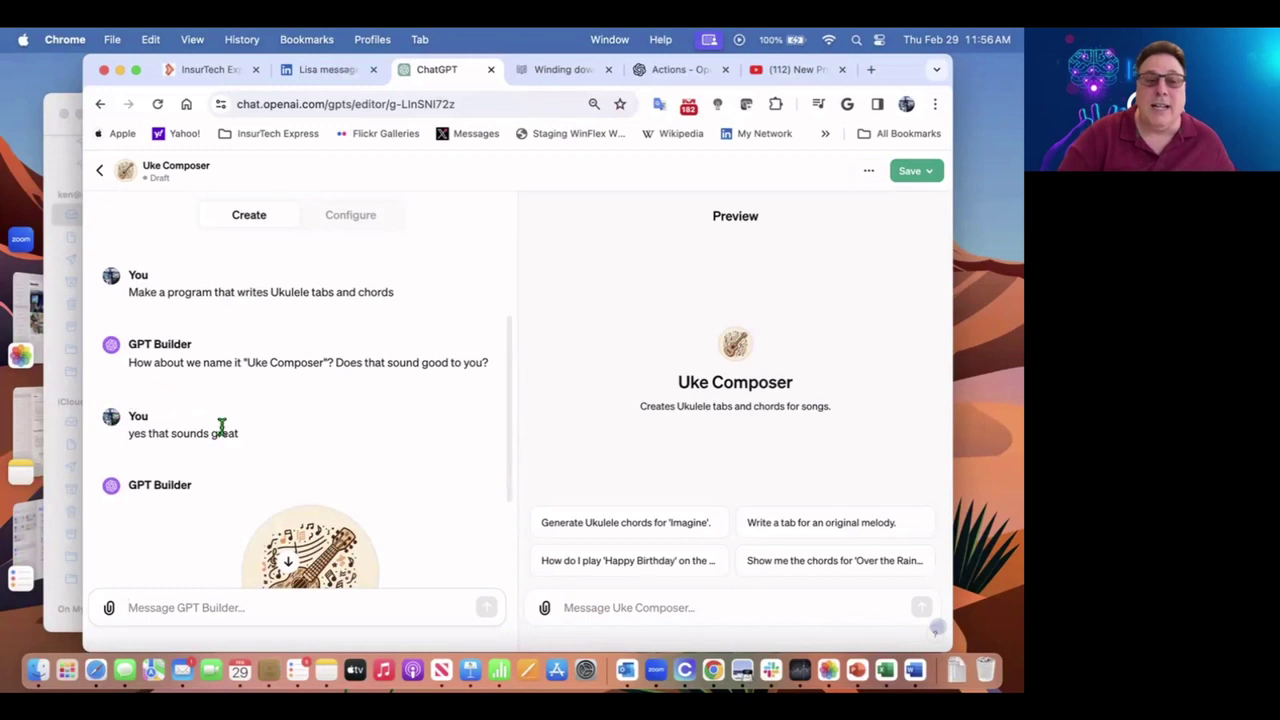
{"action": "scroll", "coordinate": [240, 428], "scroll_direction": "down", "scroll_amount": 3}
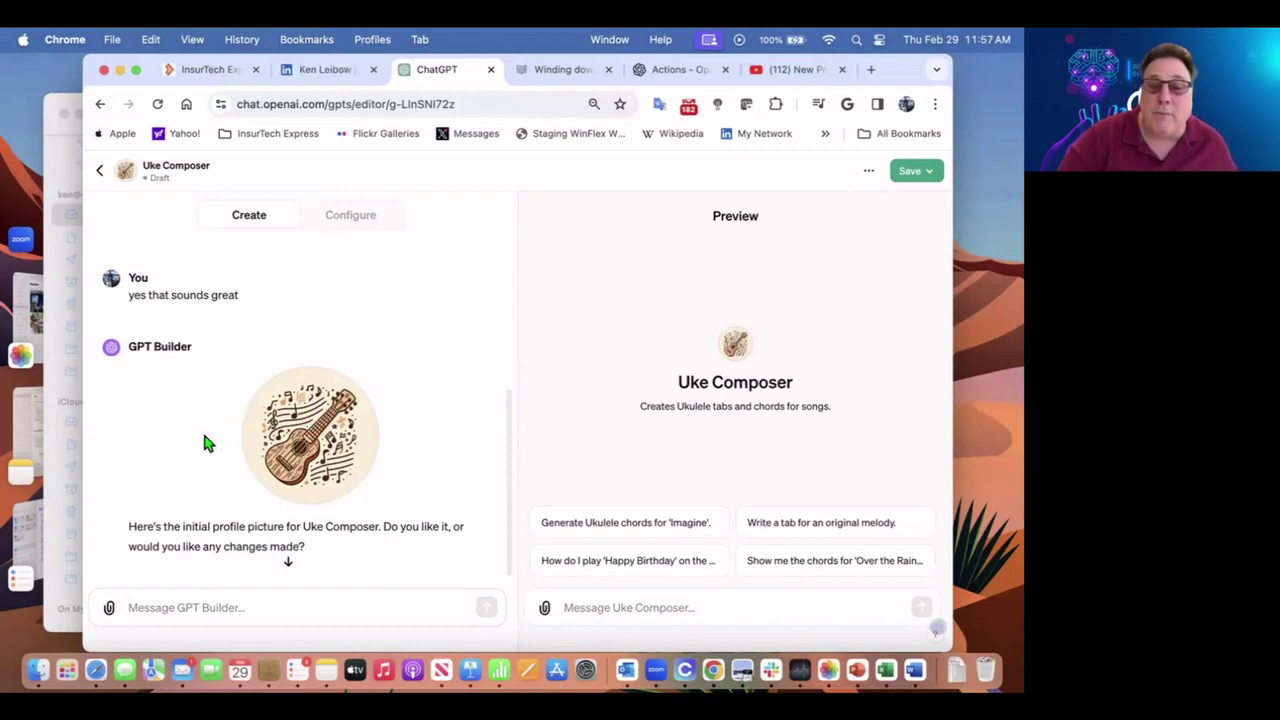
{"action": "scroll", "coordinate": [271, 595], "scroll_direction": "down", "scroll_amount": 1}
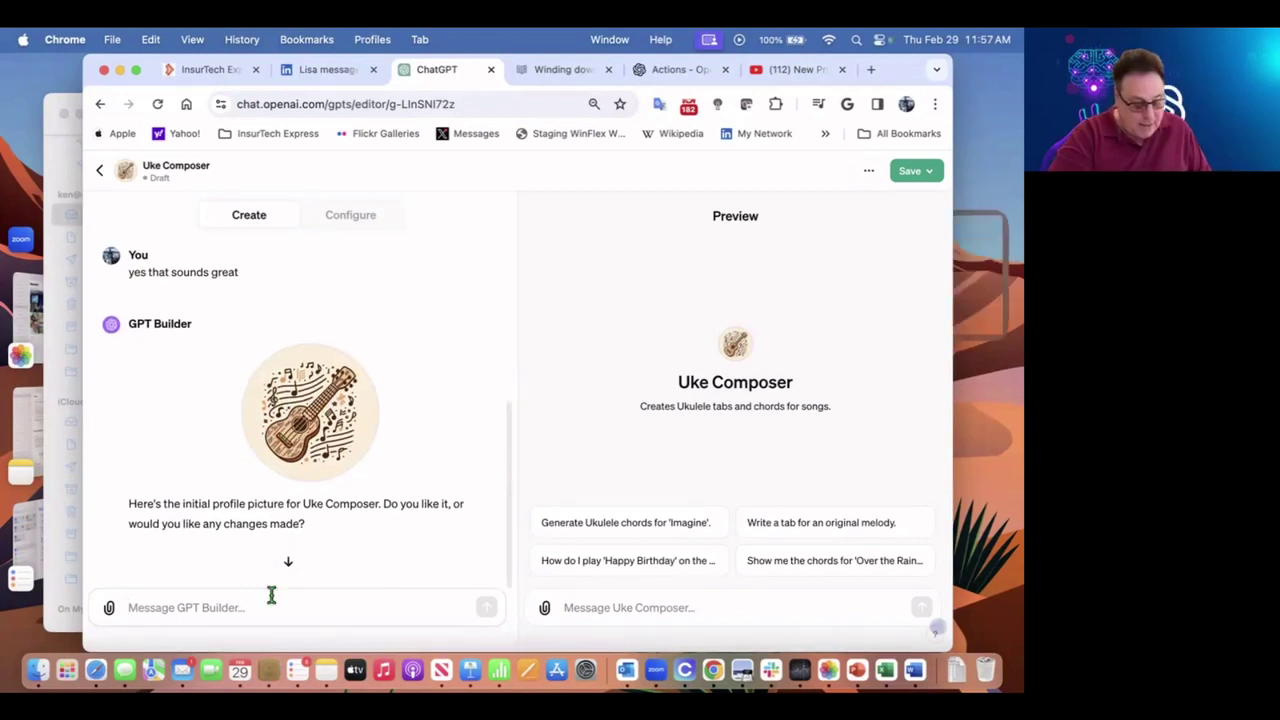
{"action": "type", "text": "Picture looks "}
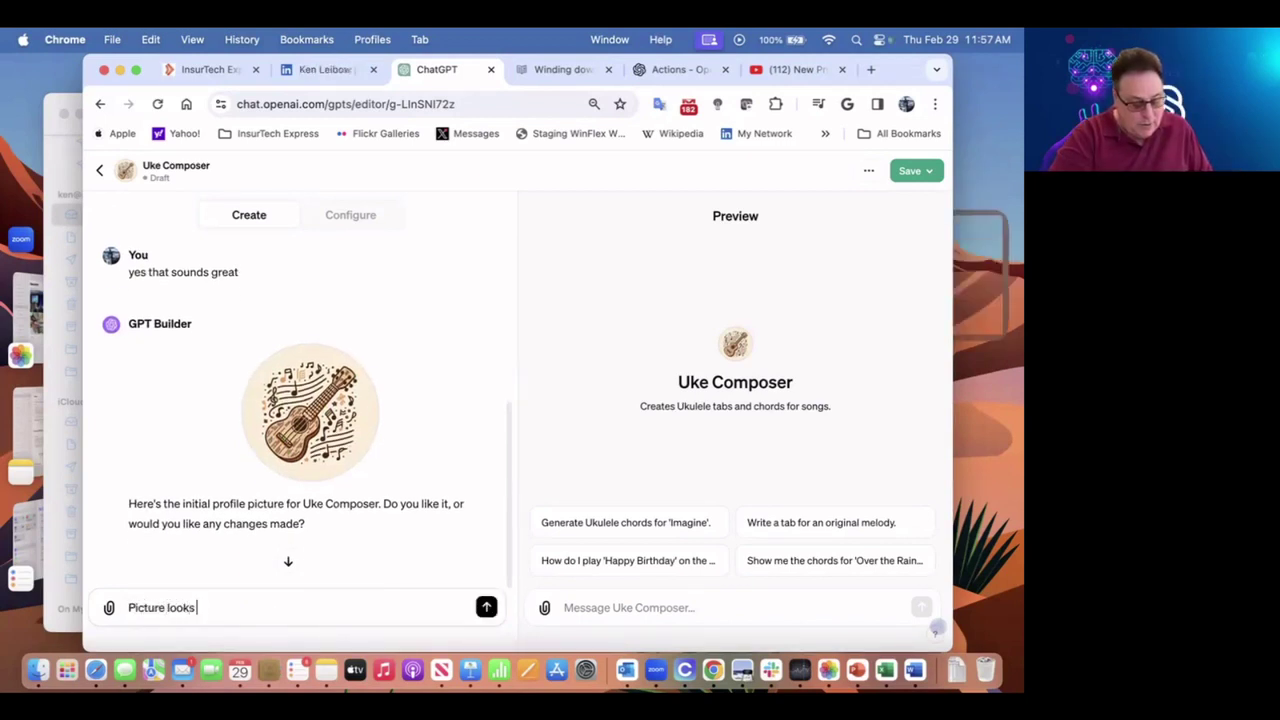
{"action": "type", "text": "great no change"}
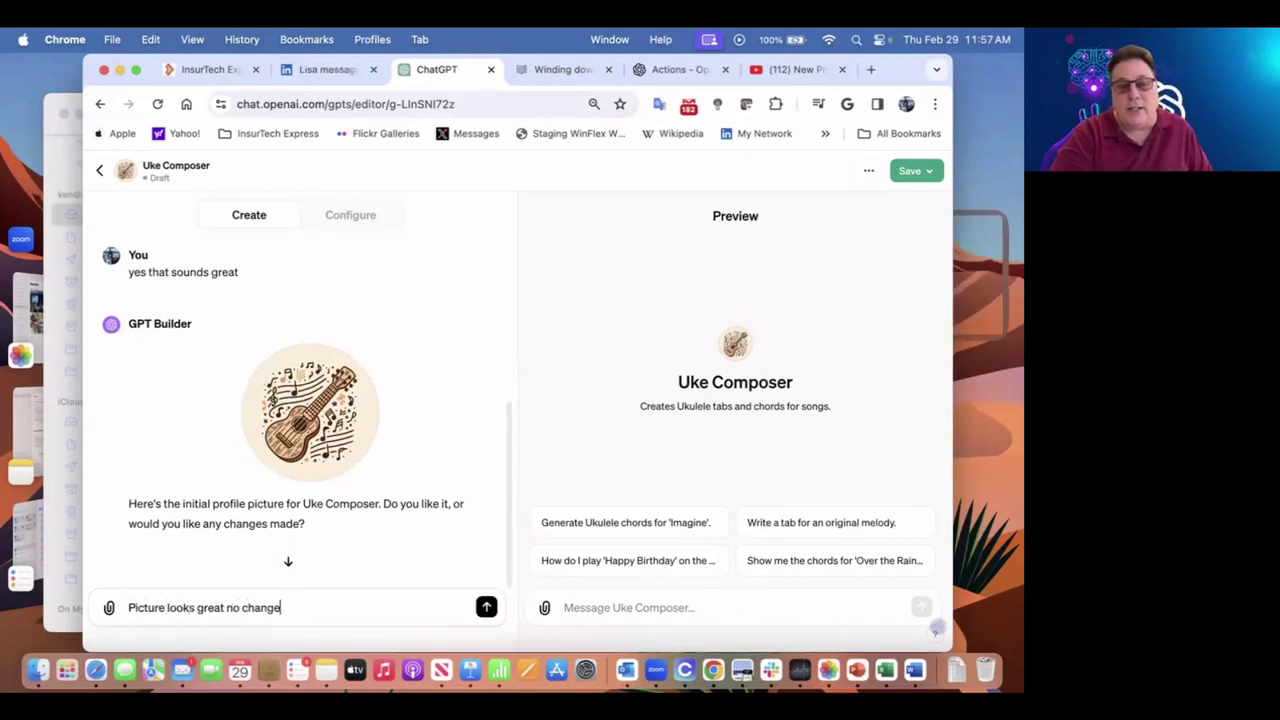
{"action": "type", "text": "s needed"}
{"action": "key", "text": "Return"}
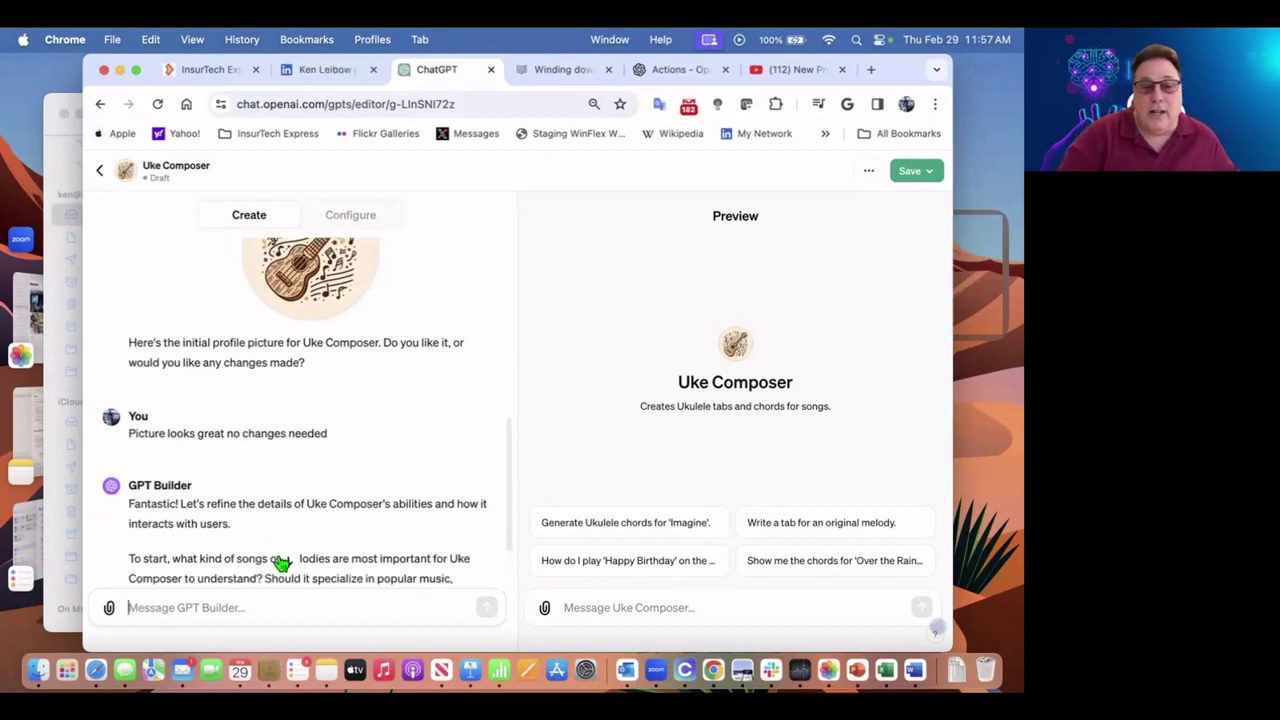
Answer the song type question with "popular music, classic rock, and power ballads are the genres to focus on"
{"action": "scroll", "coordinate": [271, 490], "scroll_direction": "down", "scroll_amount": 2}
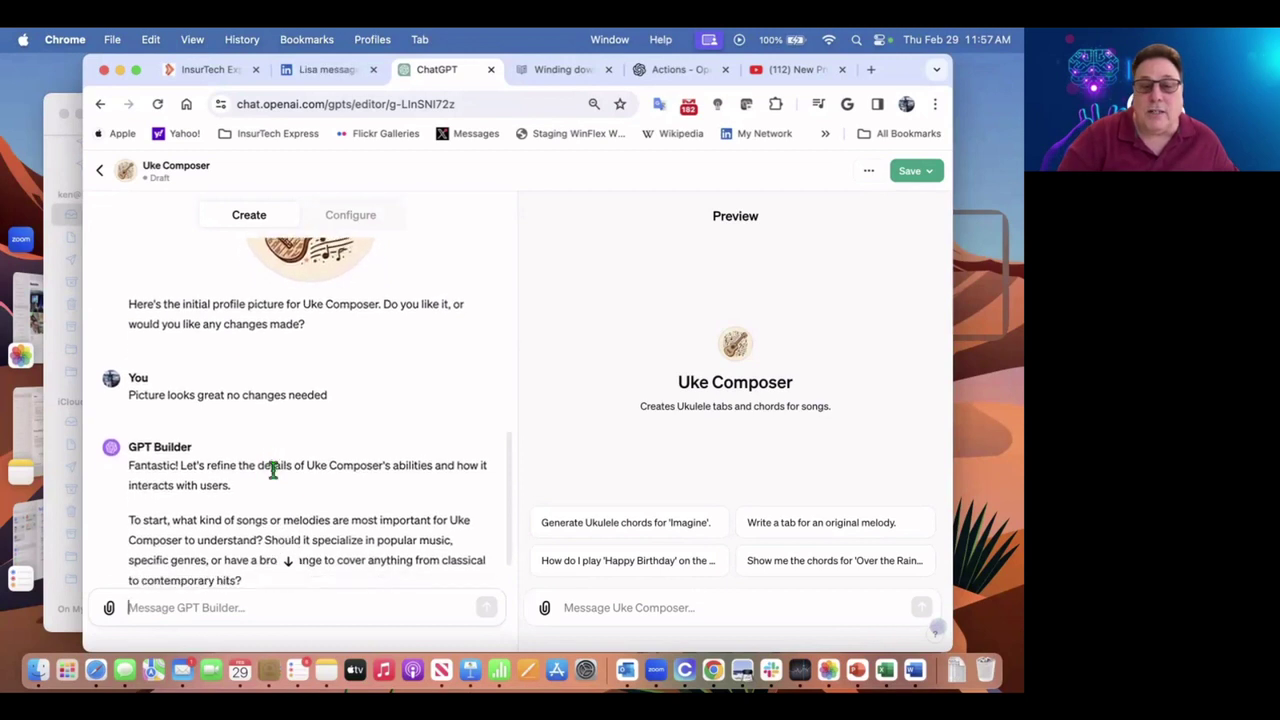
{"action": "scroll", "coordinate": [272, 470], "scroll_direction": "down", "scroll_amount": 2}
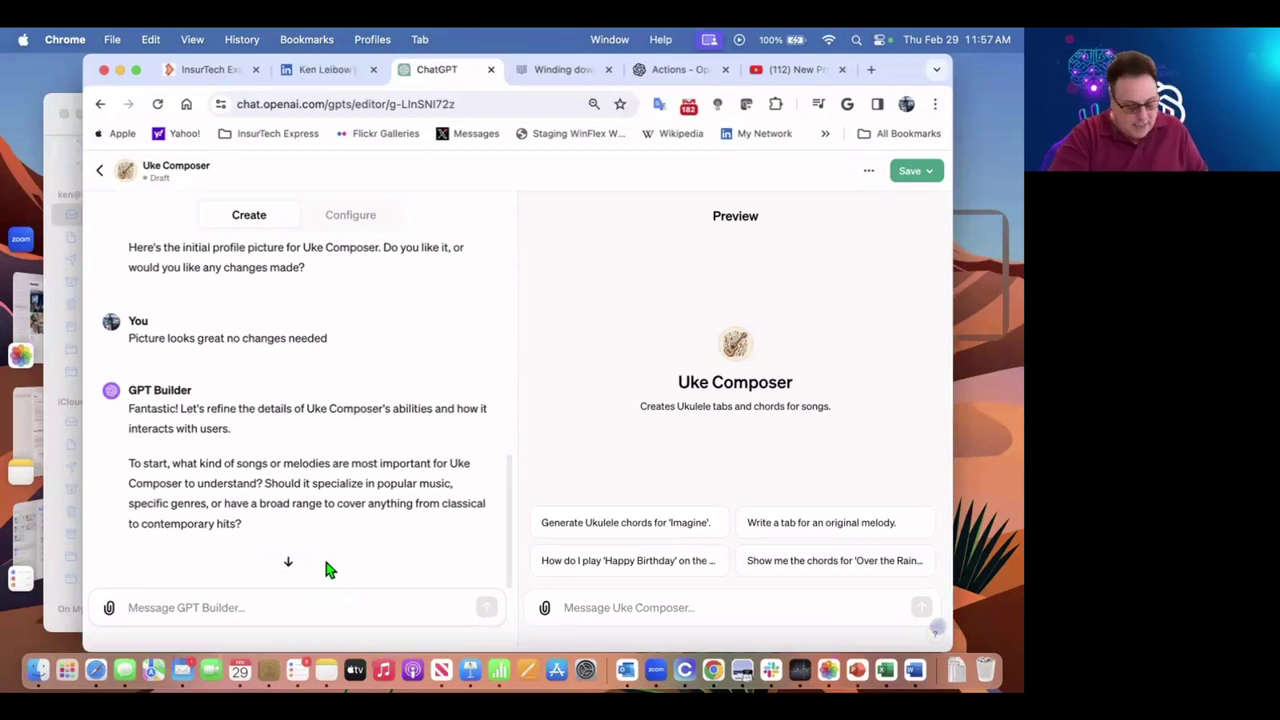
{"action": "type", "text": "popu"}
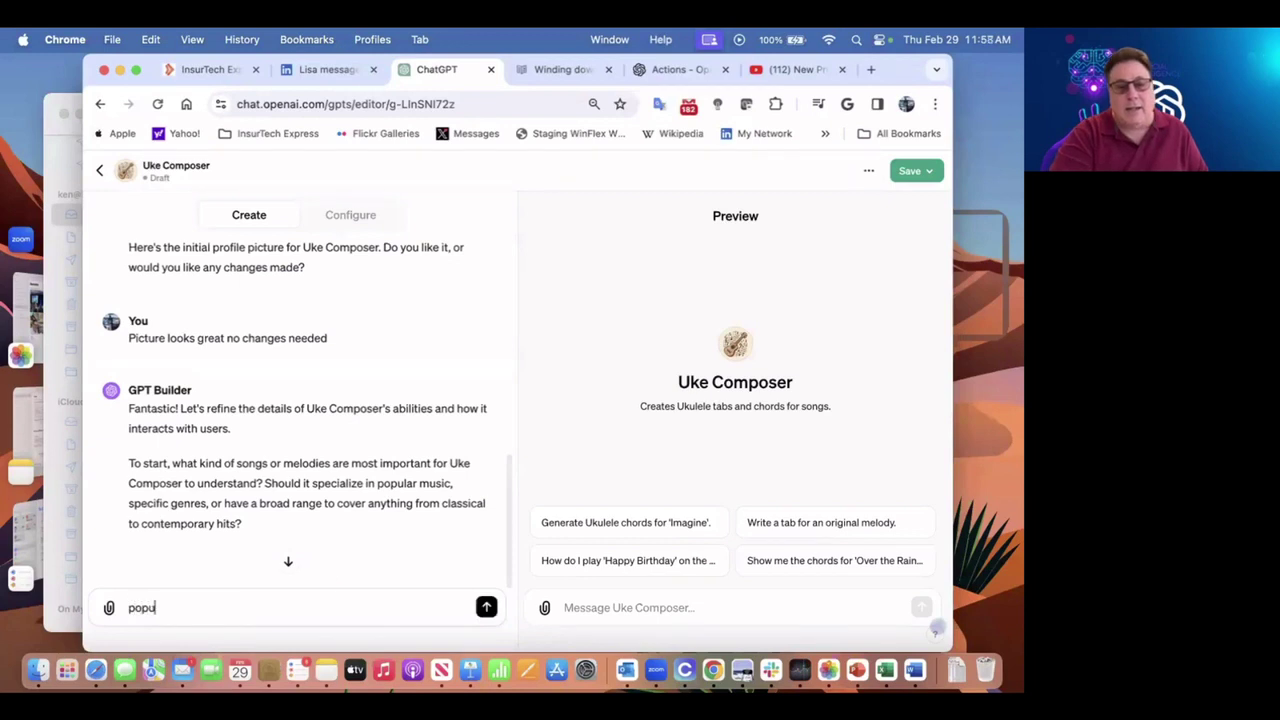
{"action": "type", "text": "lar music,"}
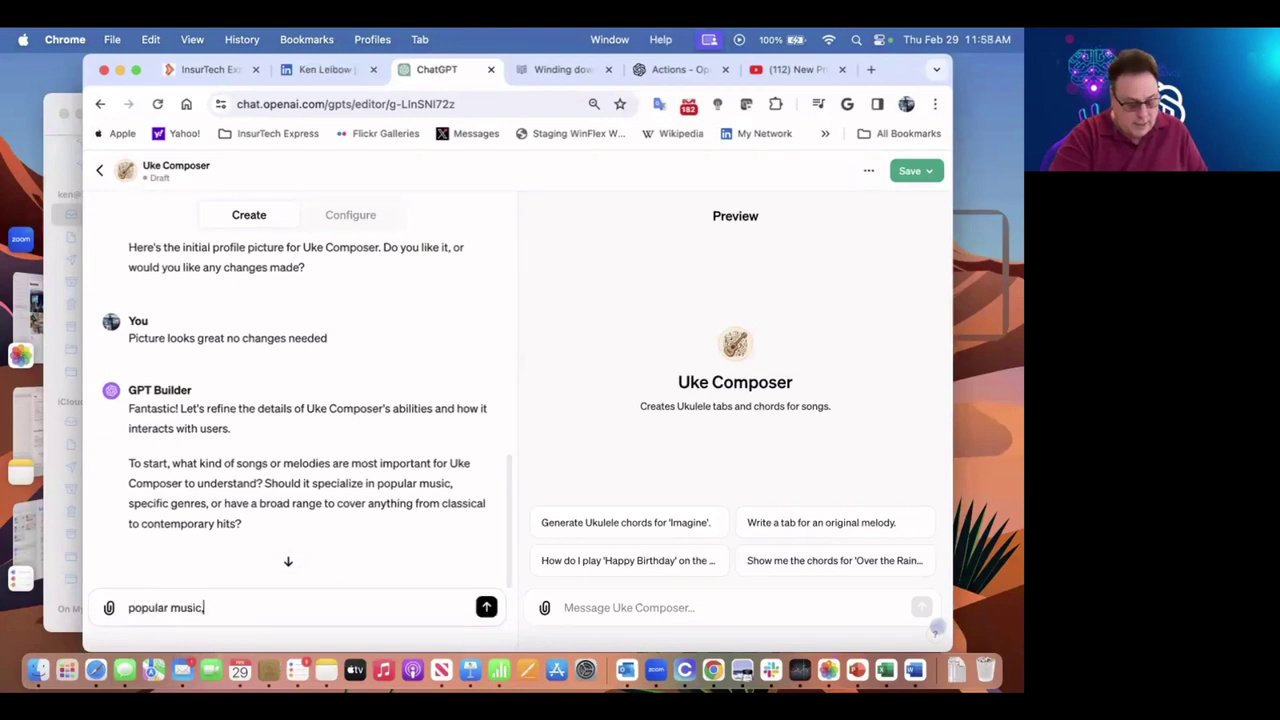
{"action": "type", "text": " classic"}
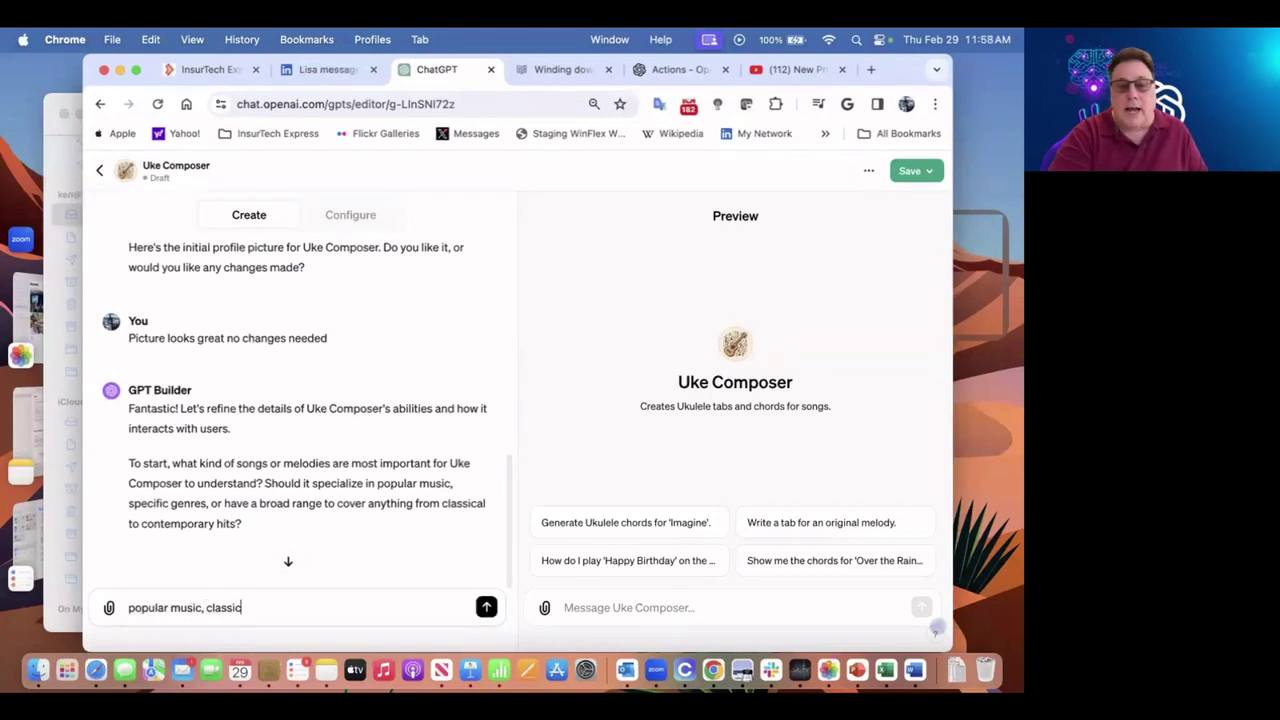
{"action": "type", "text": " rock, a"}
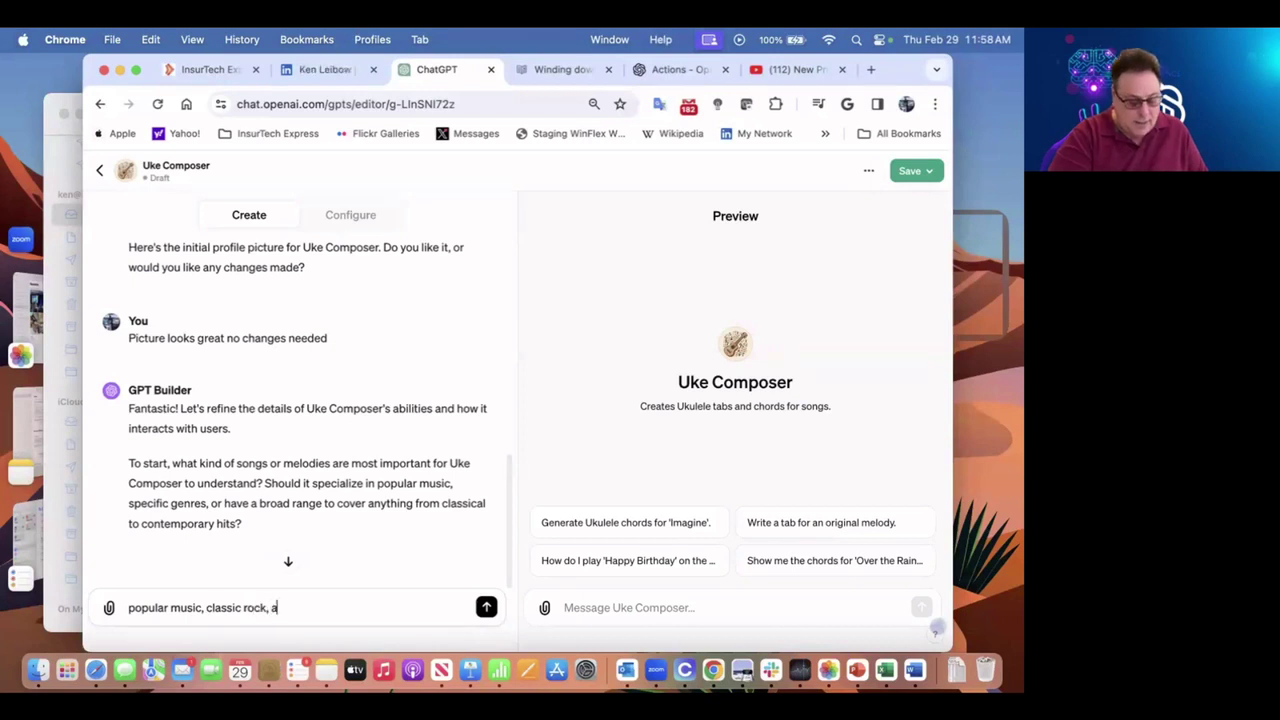
{"action": "type", "text": "nd power ba"}
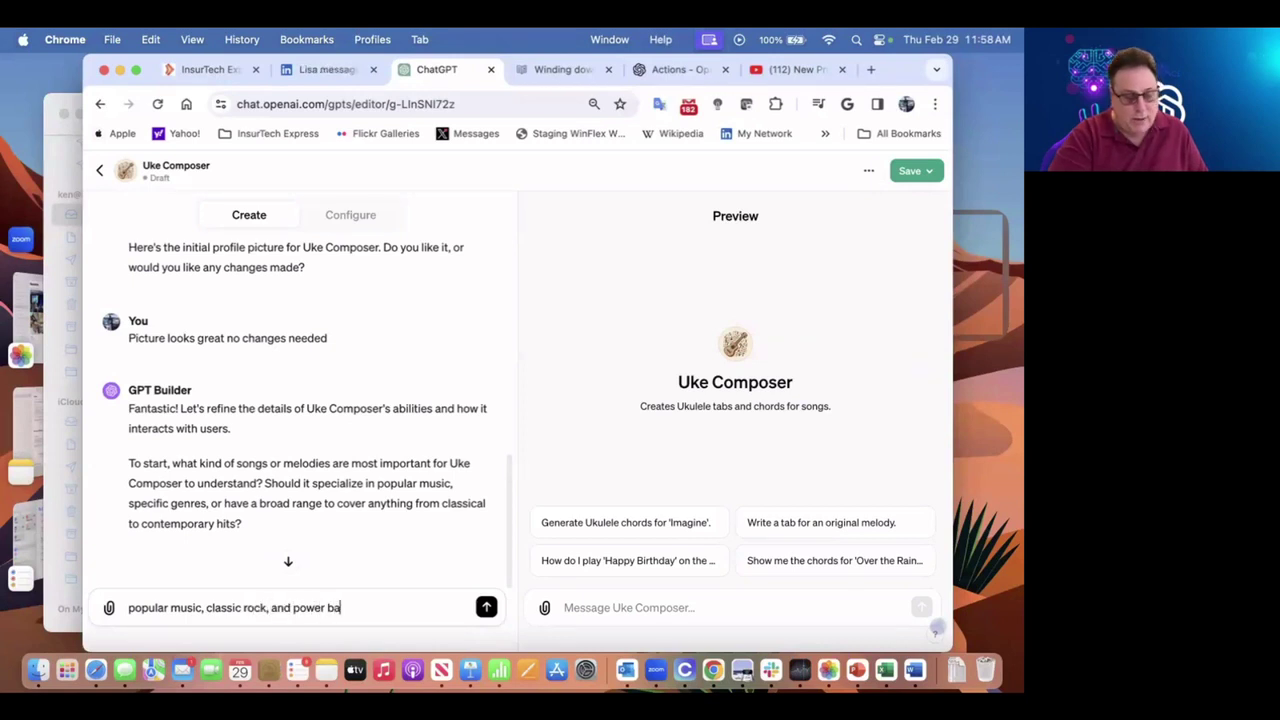
{"action": "type", "text": "llads are the "}
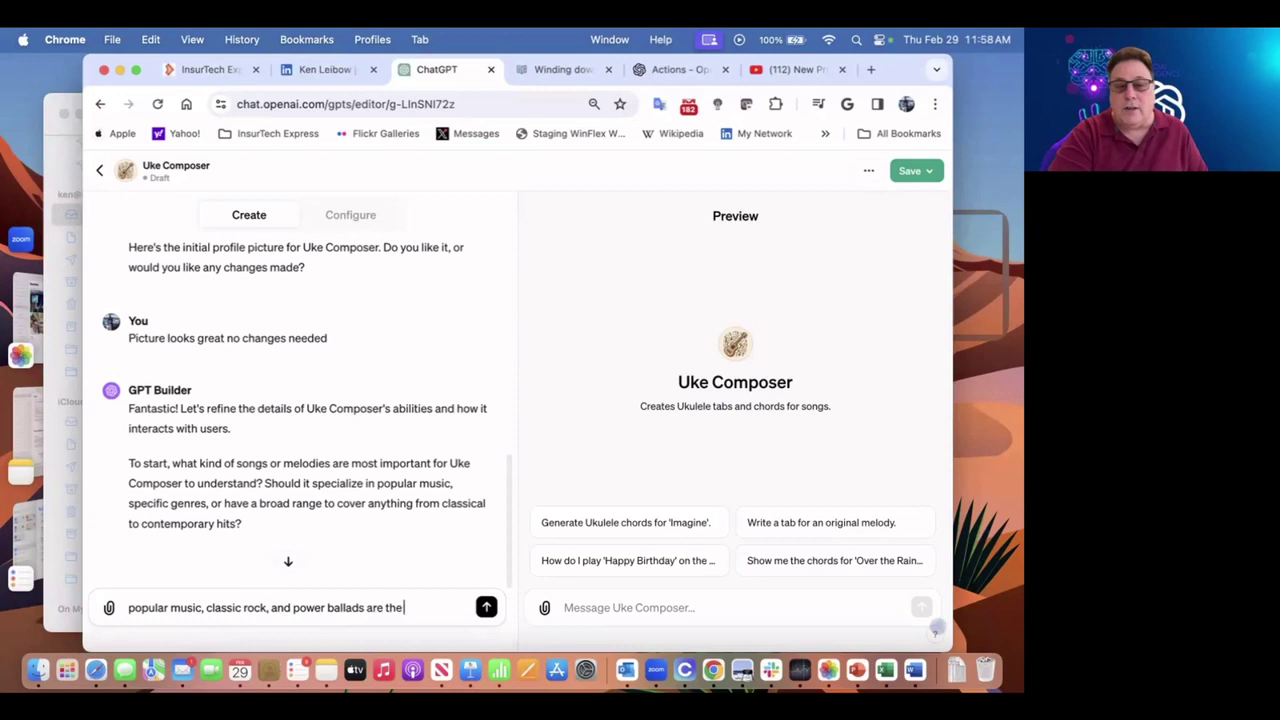
{"action": "type", "text": "genres to"}
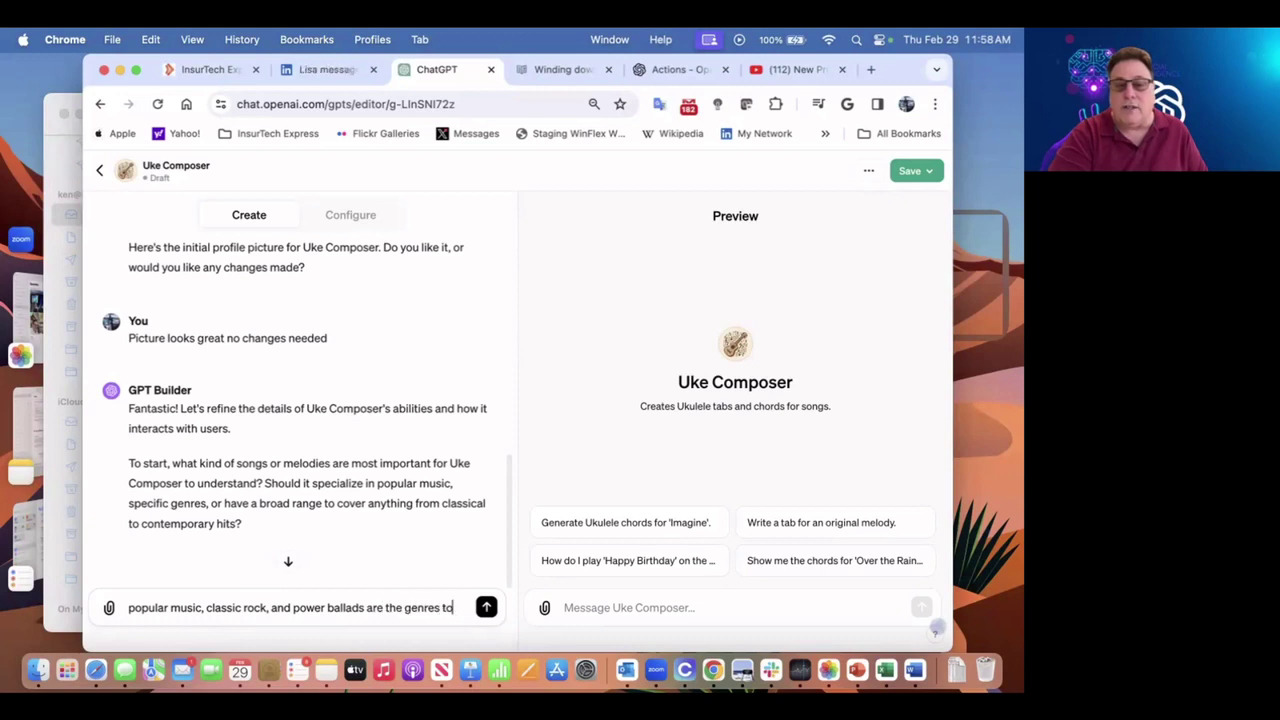
{"action": "type", "text": " focus on"}
{"action": "key", "text": "Return"}
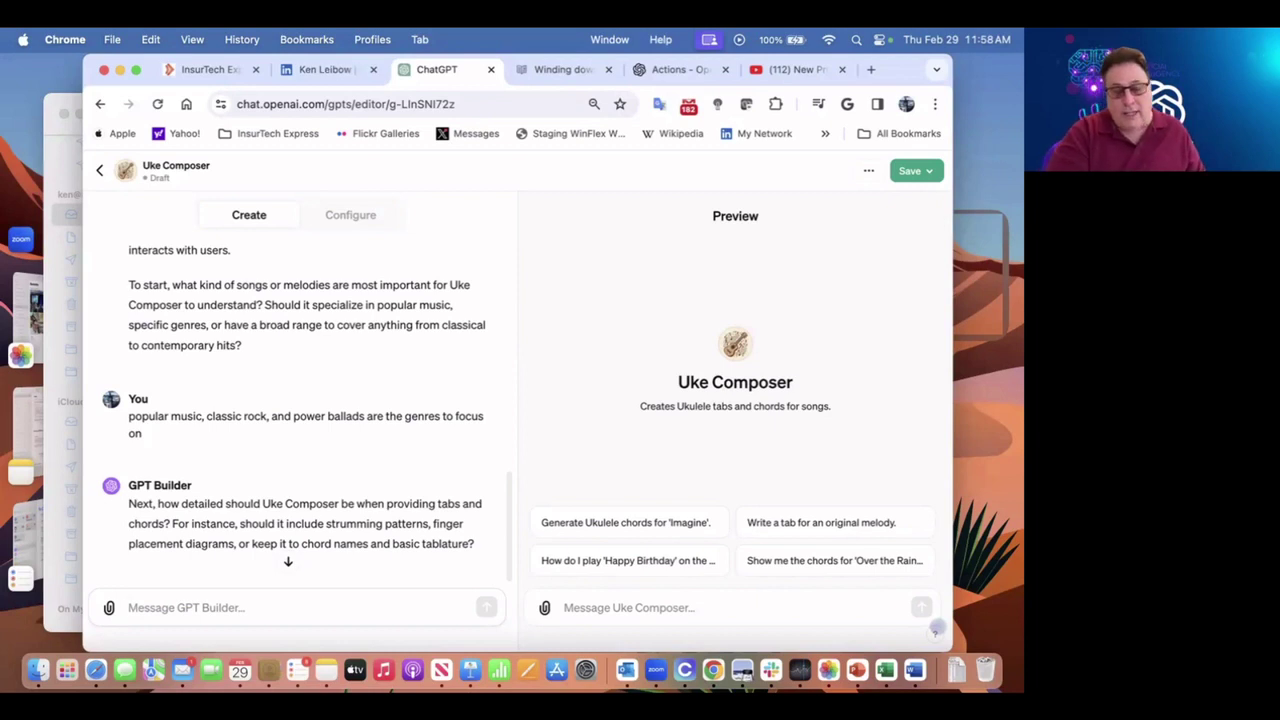
{"action": "type", "text": "Ok"}
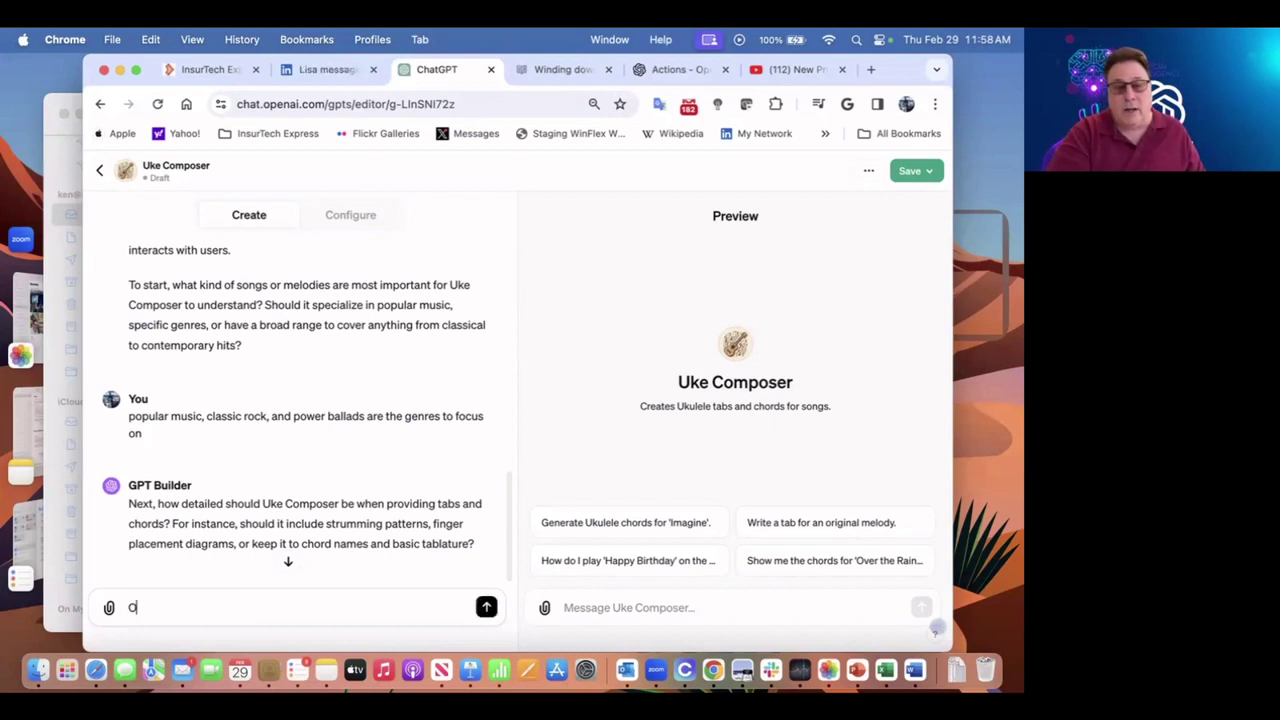
{"action": "key", "text": "BackSpace"}
{"action": "key", "text": "BackSpace"}
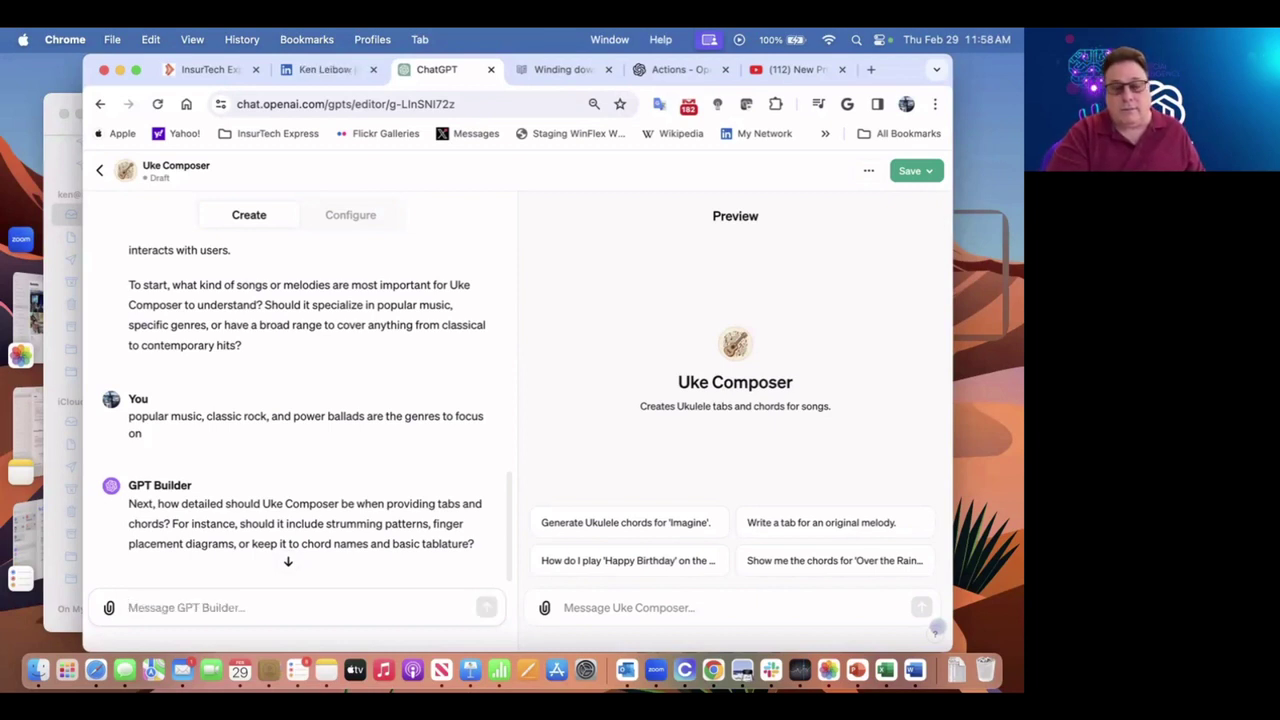
{"action": "type", "text": "W"}
{"action": "type", "text": "e"}
{"action": "key", "text": "BackSpace"}
{"action": "key", "text": "BackSpace"}
Begin the reply about tab and chord detail with "If the song has a riff then show the tabs to the riff."
{"action": "type", "text": "If the song"}
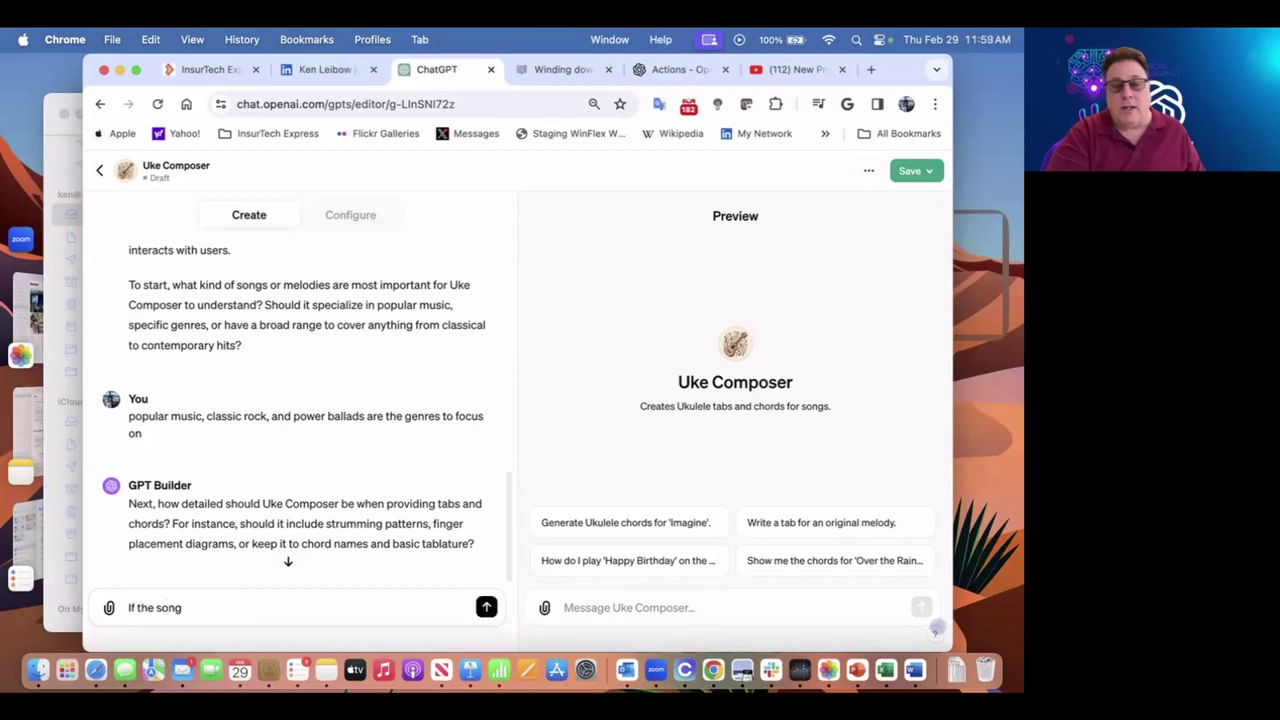
{"action": "type", "text": "s "}
{"action": "type", "text": "has a r"}
{"action": "type", "text": "iff then sho"}
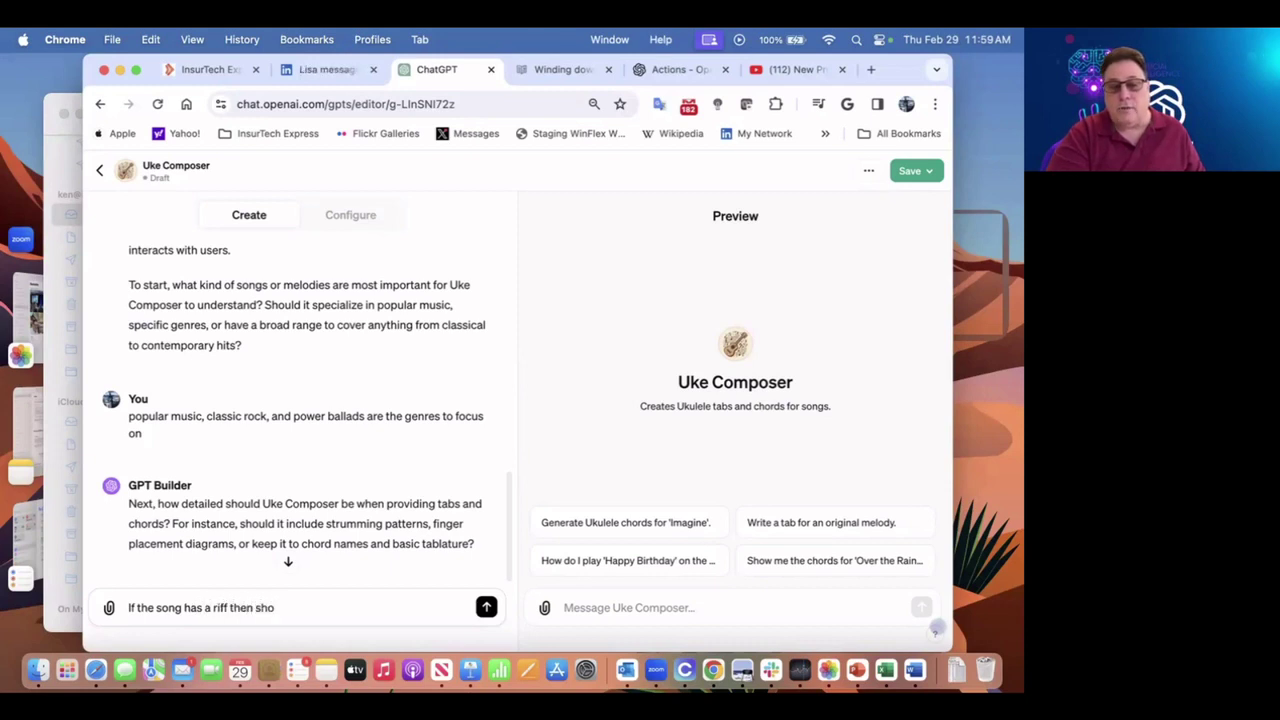
{"action": "type", "text": "ew the tabs to the"}
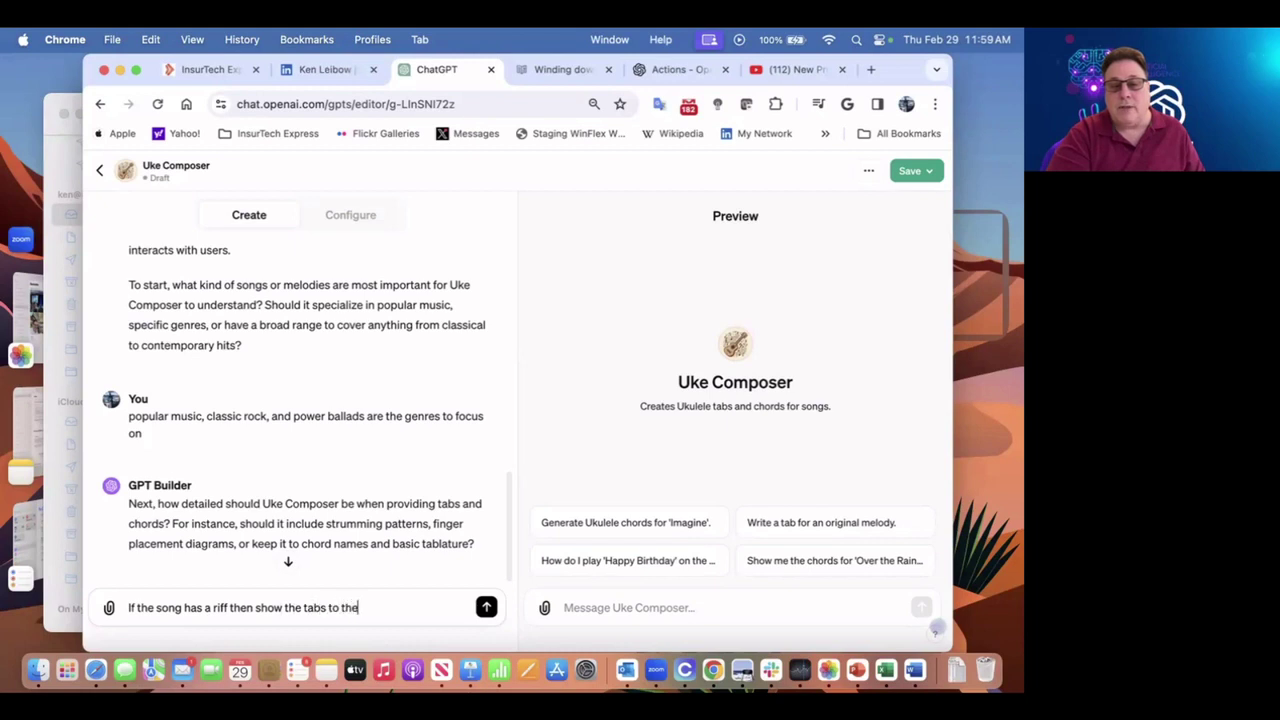
{"action": "type", "text": " riff."}
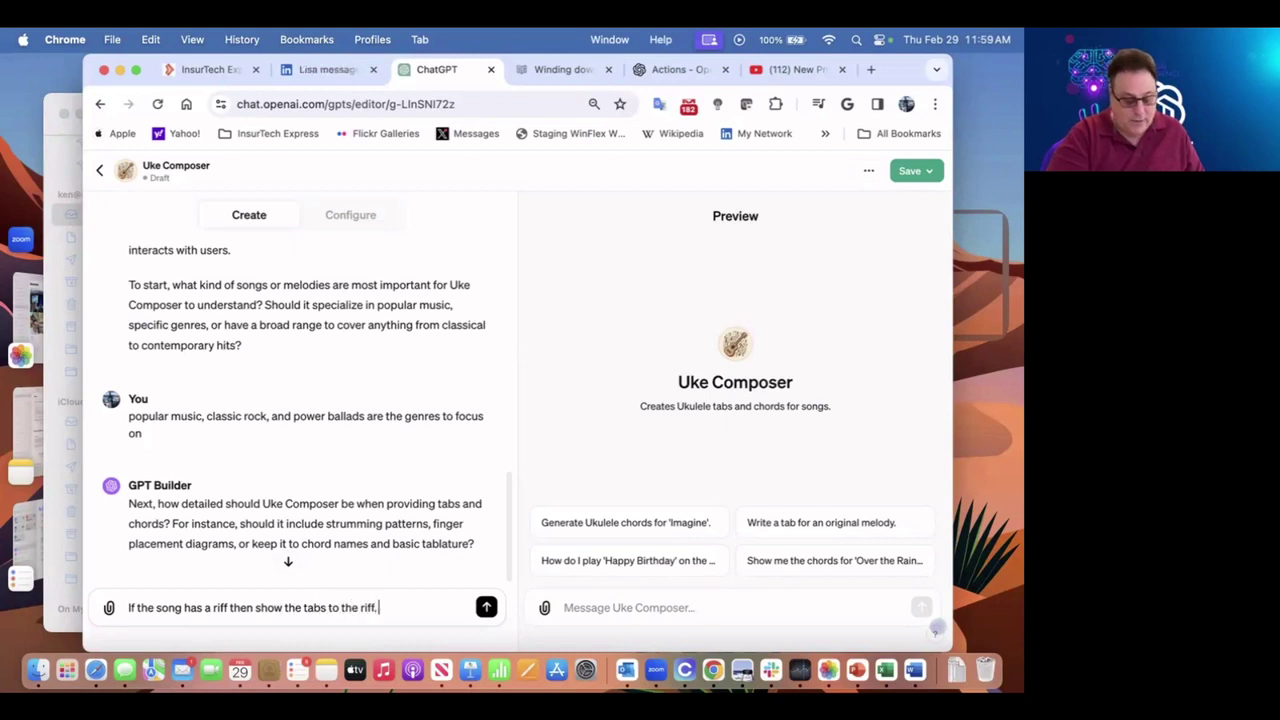
Add the sentence "Also show strumming patterns for the song." to the unsent reply to GPT Builder
{"action": "type", "text": " Also show"}
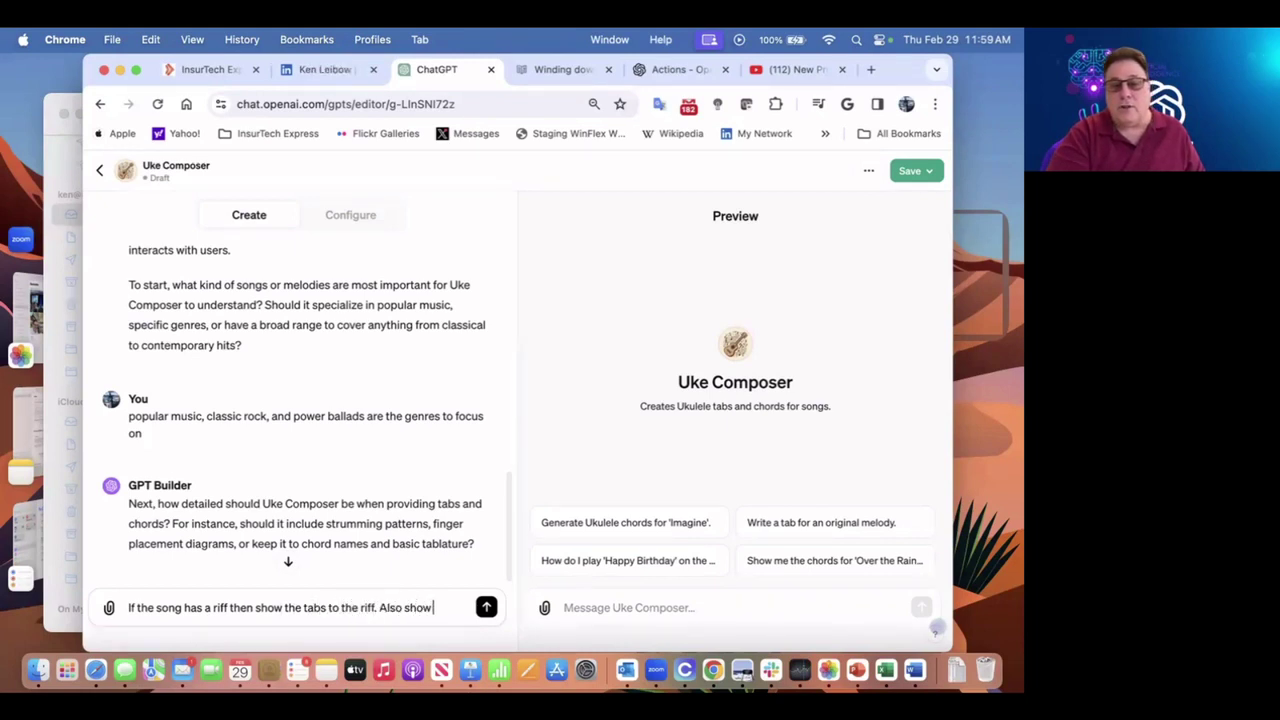
{"action": "type", "text": " strumming"}
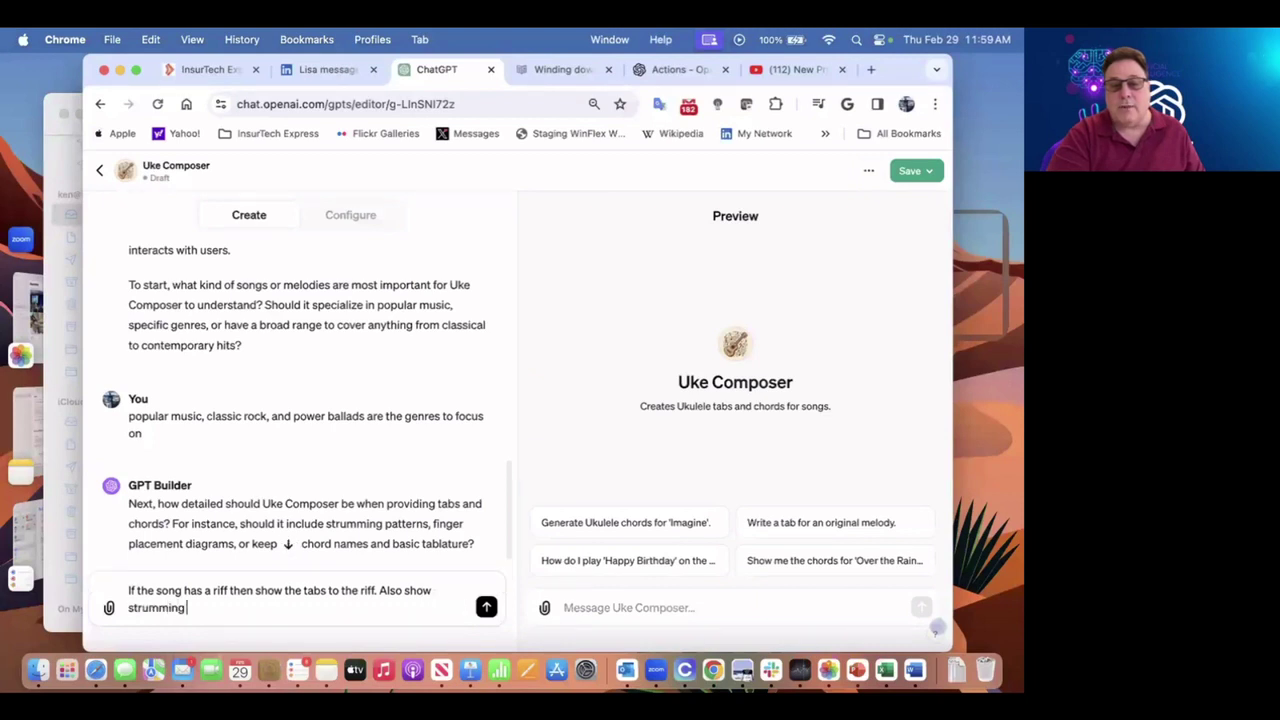
{"action": "type", "text": " patterns for t"}
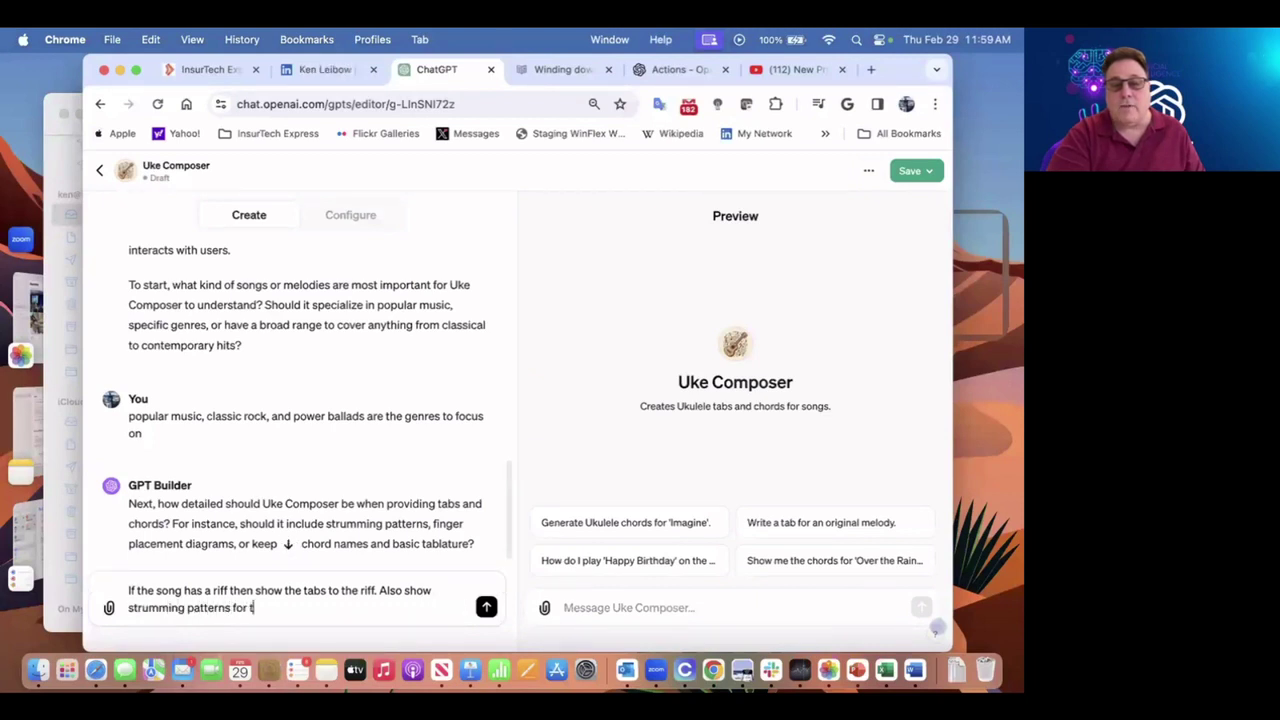
{"action": "type", "text": "he song. "}
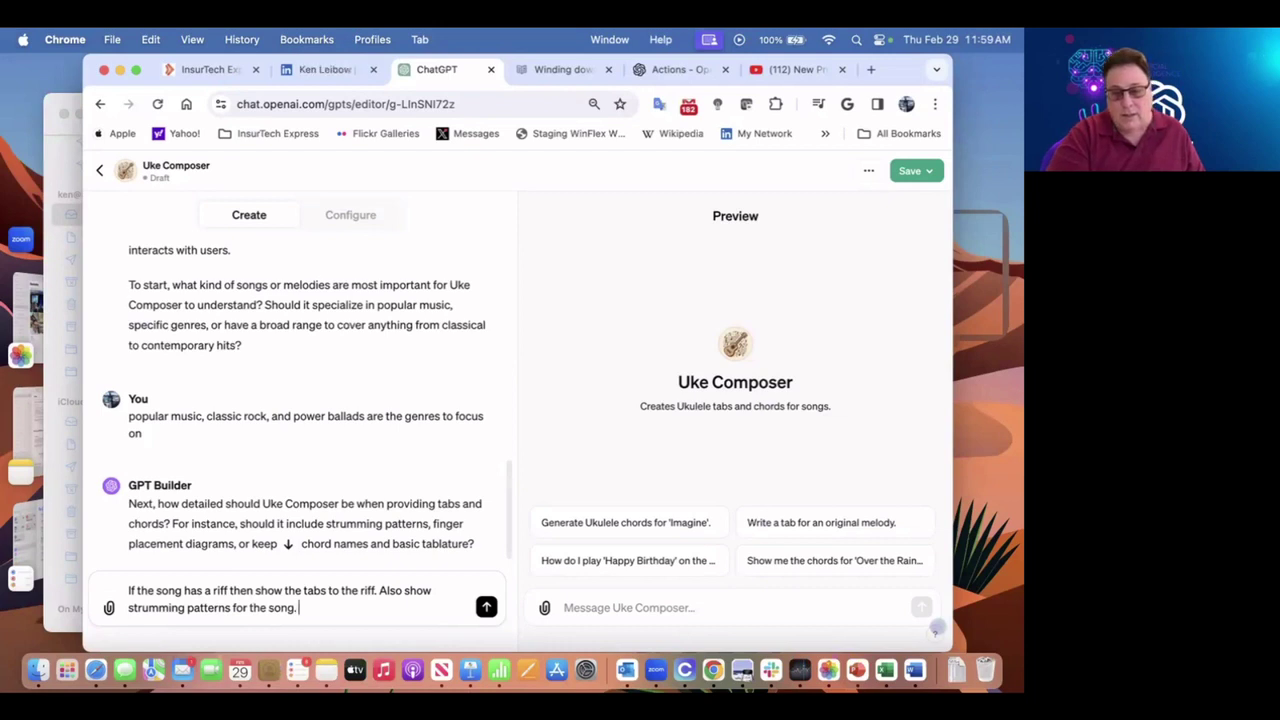
Add the sentence "Plucking or lead fills are ok as an option." to the unsent reply about tab and chord detail
{"action": "type", "text": "Pluck"}
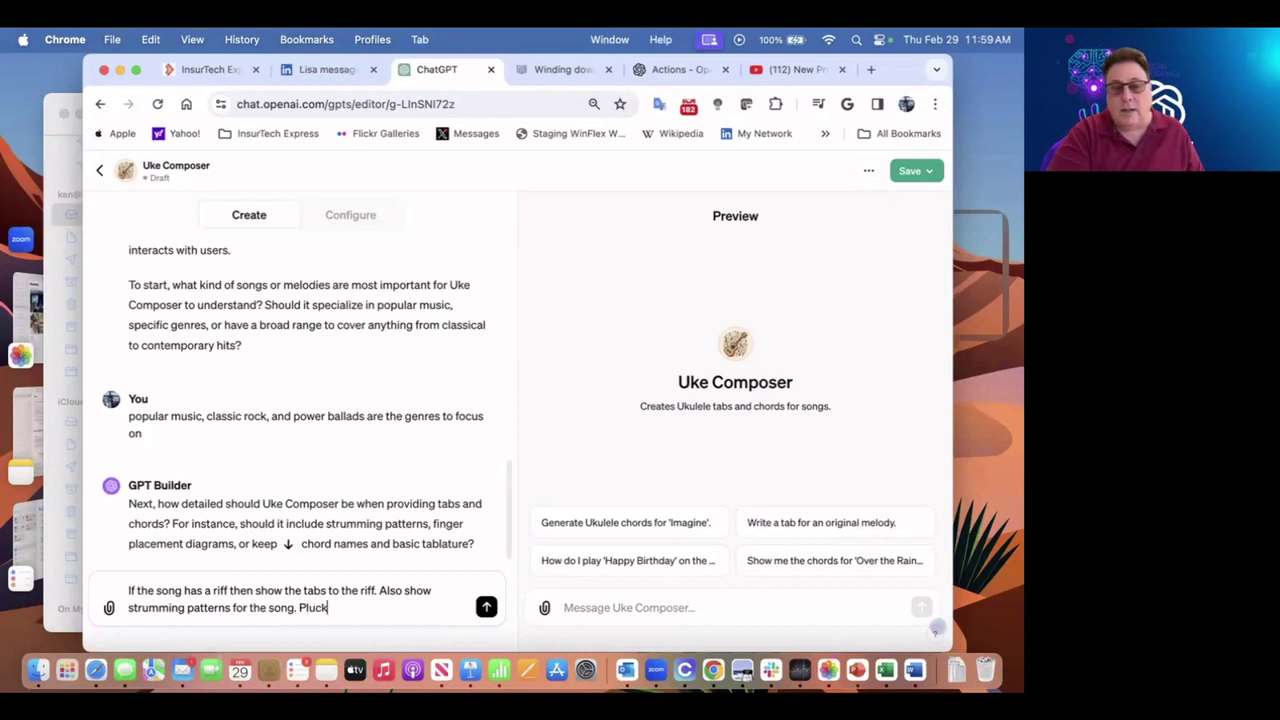
{"action": "type", "text": "ing"}
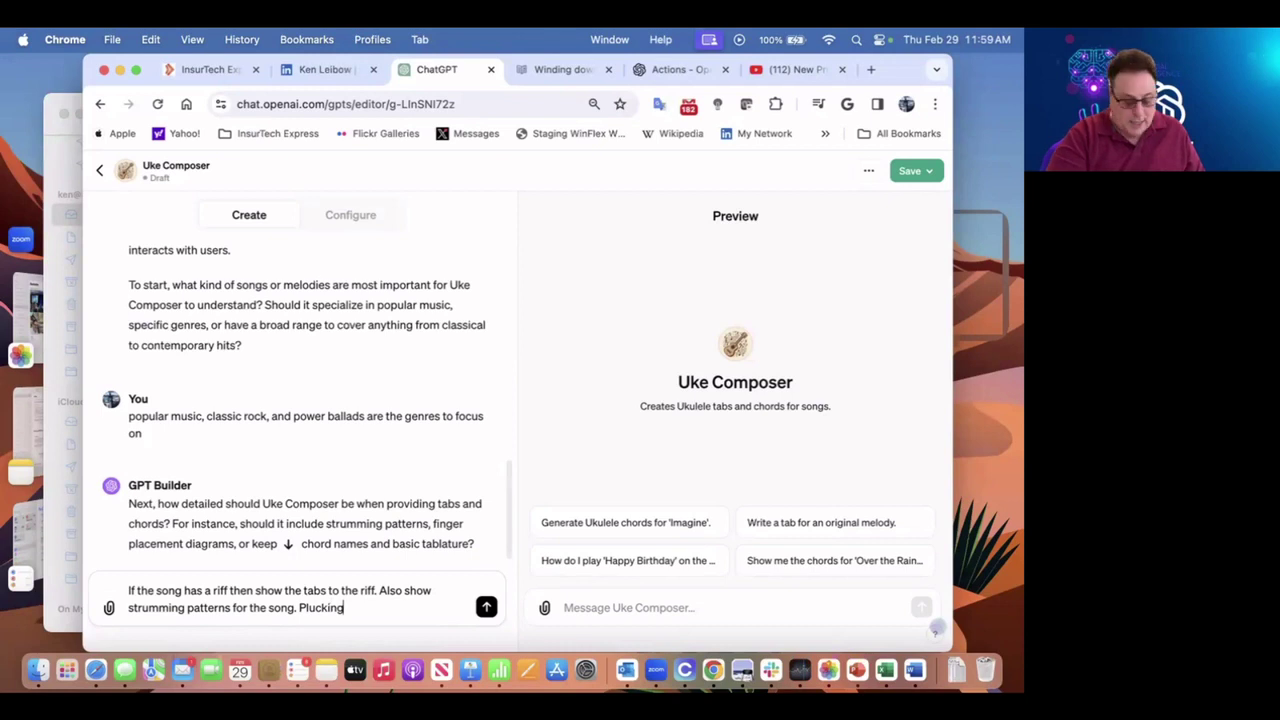
{"action": "type", "text": " o"}
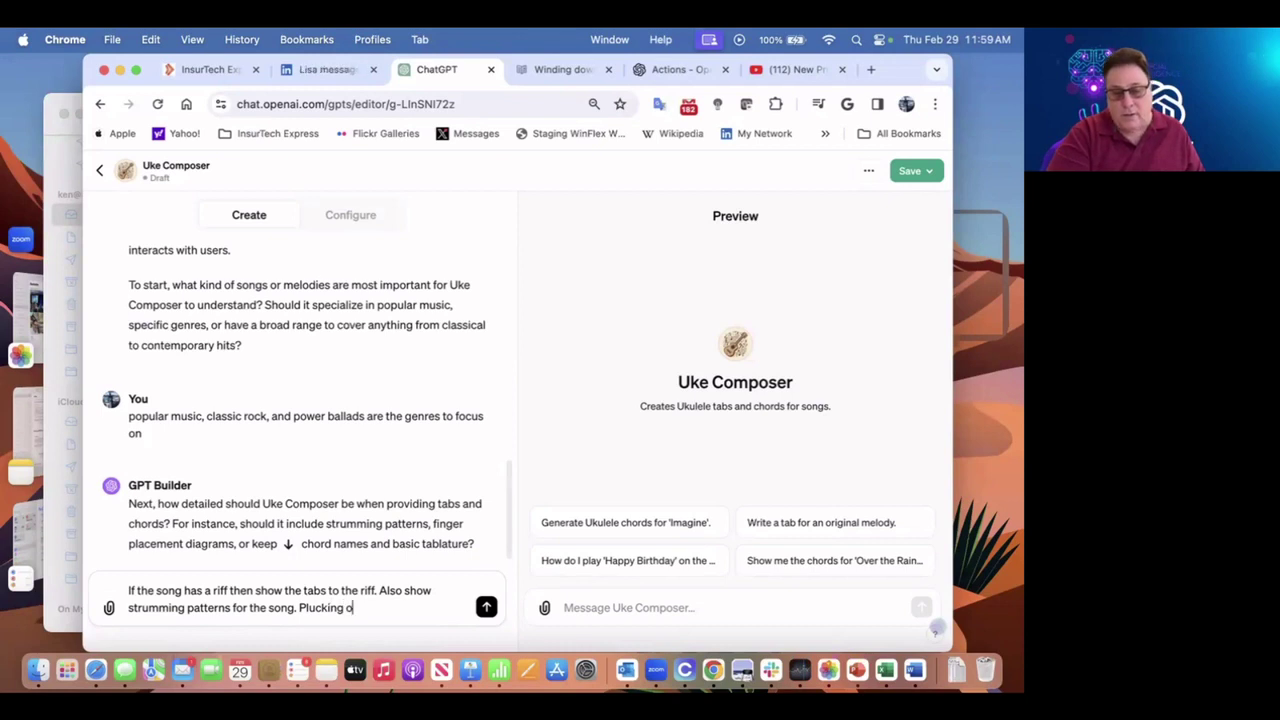
{"action": "type", "text": "r lead"}
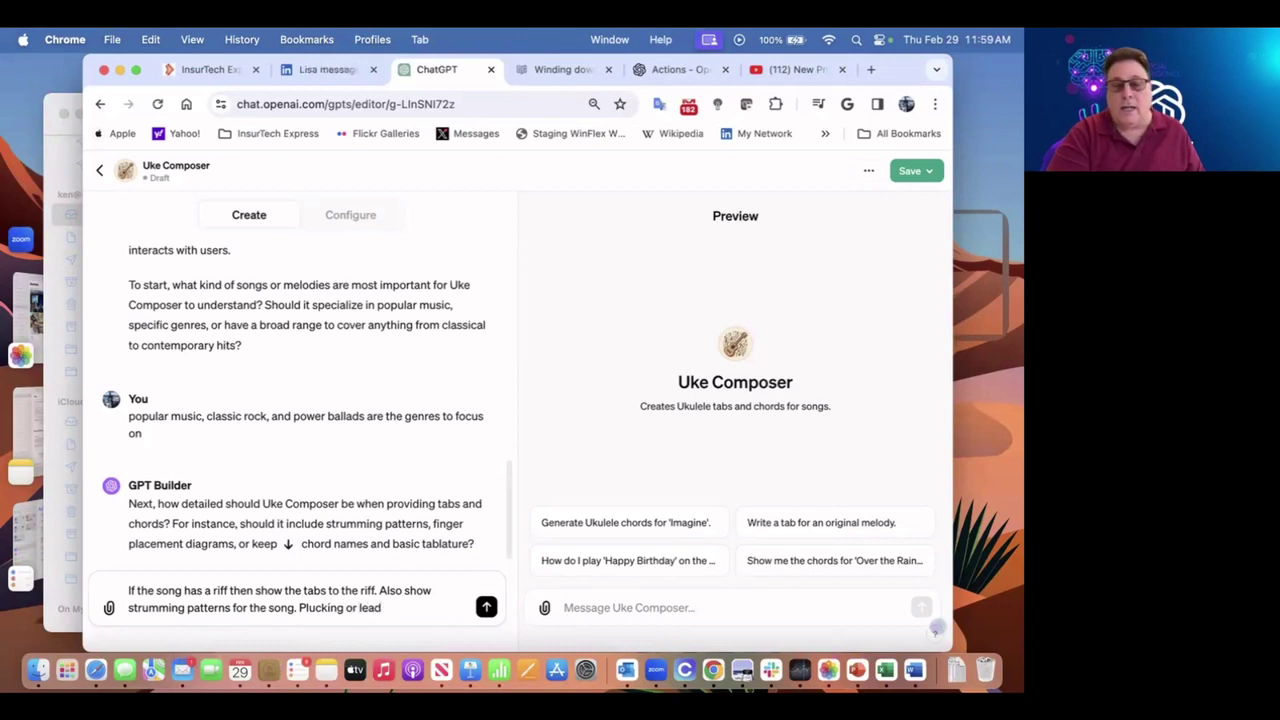
{"action": "type", "text": " fills"}
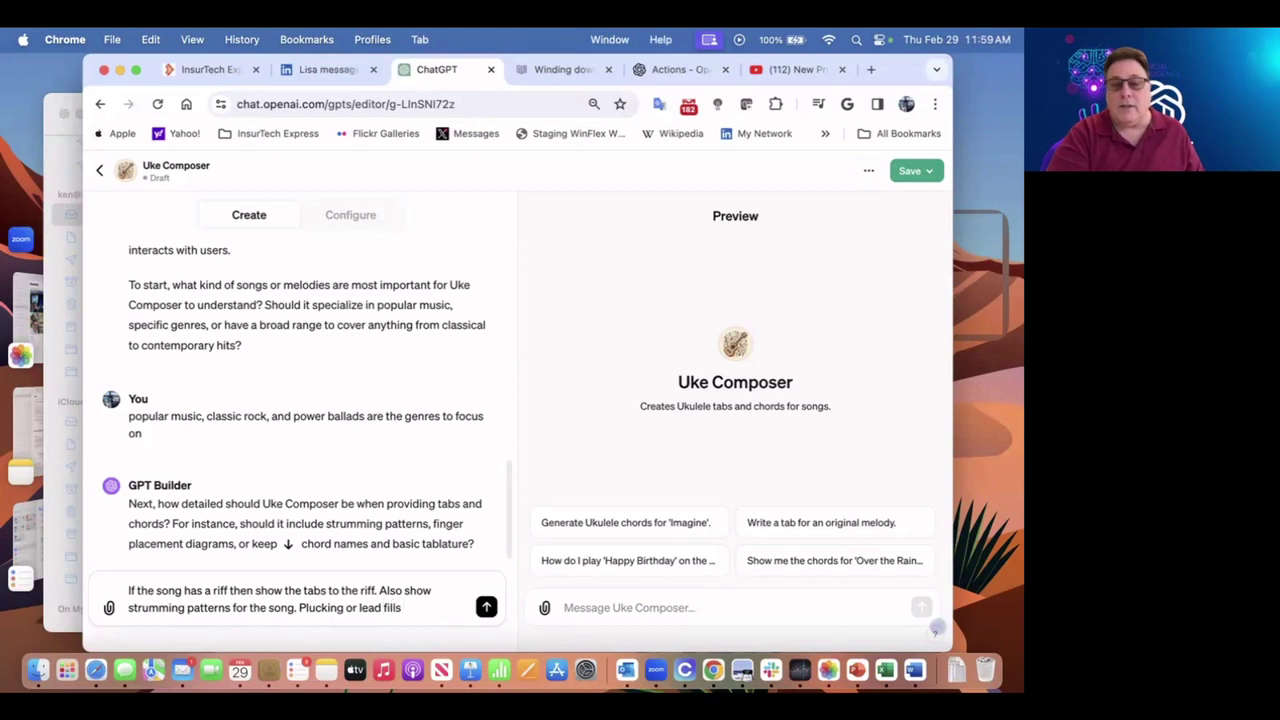
{"action": "type", "text": " are ok"}
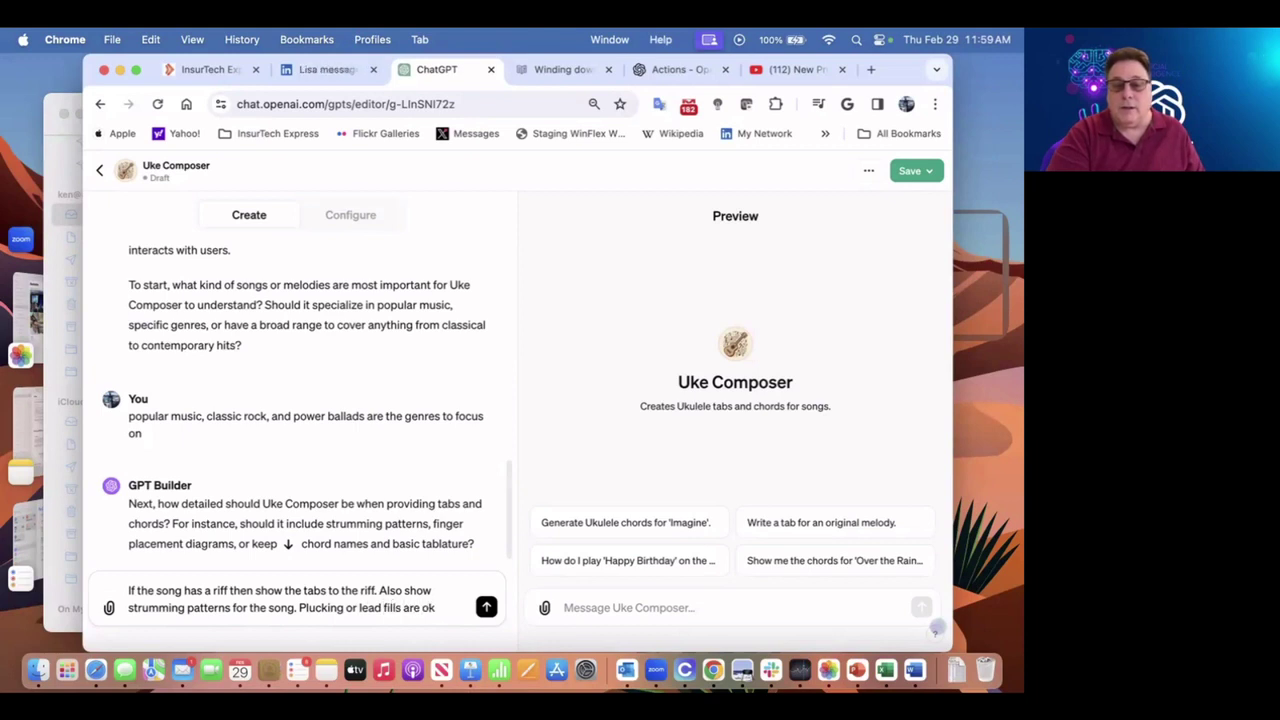
{"action": "type", "text": " as an option"}
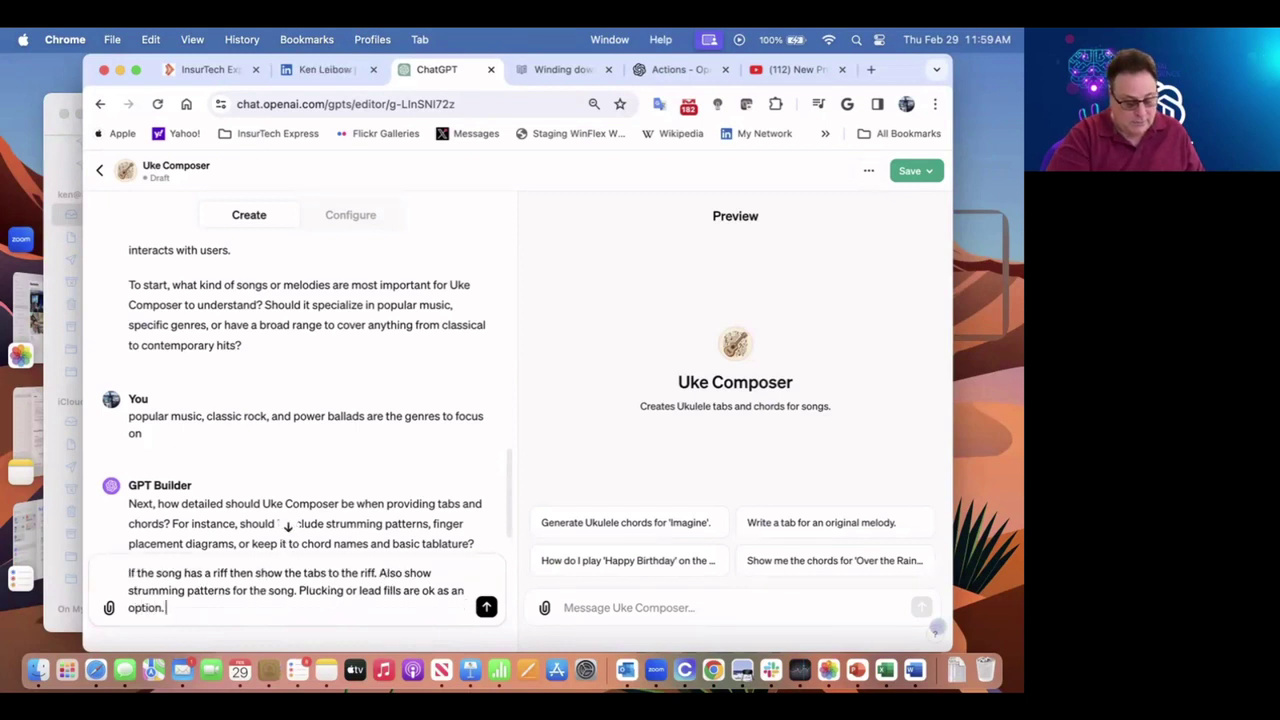
Complete the tab and chord detail reply with "Fingerpicking and chords should be included." and send it to GPT Builder
{"action": "type", "text": ". Fingerpicki"}
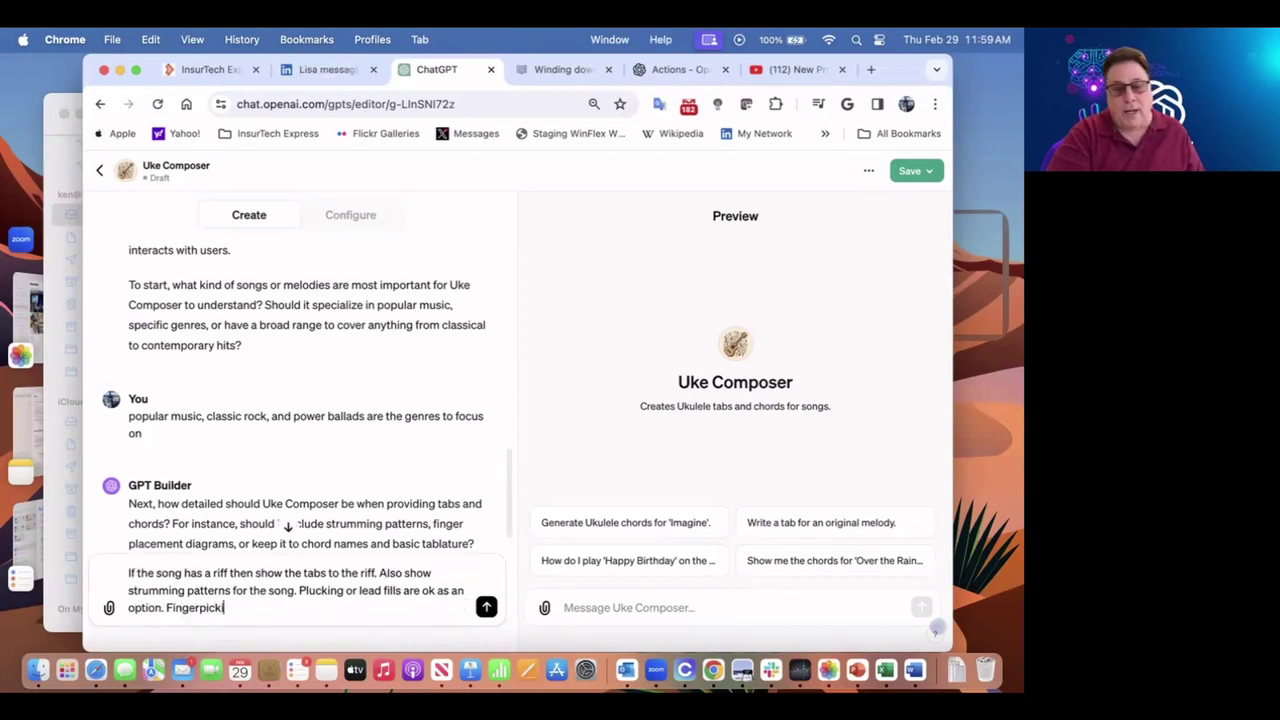
{"action": "type", "text": "ng and chro"}
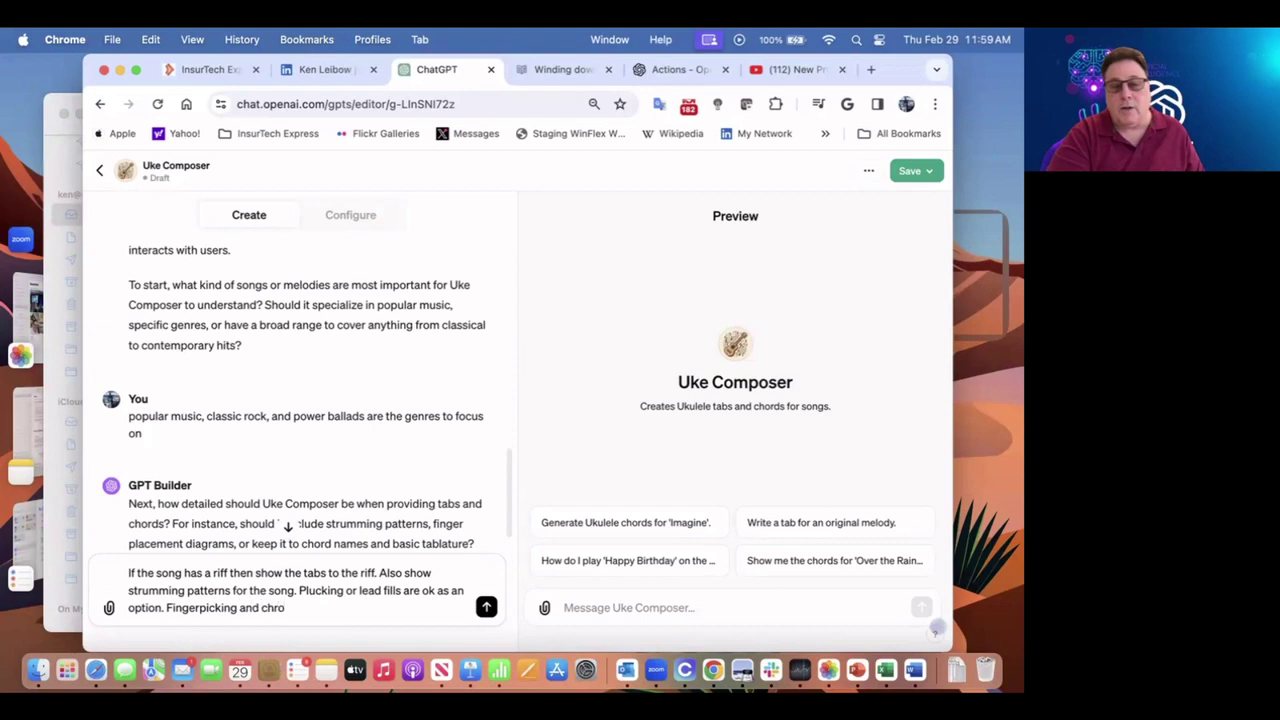
{"action": "key", "text": "BackSpace"}
{"action": "key", "text": "BackSpace"}
{"action": "type", "text": "ords should be"}
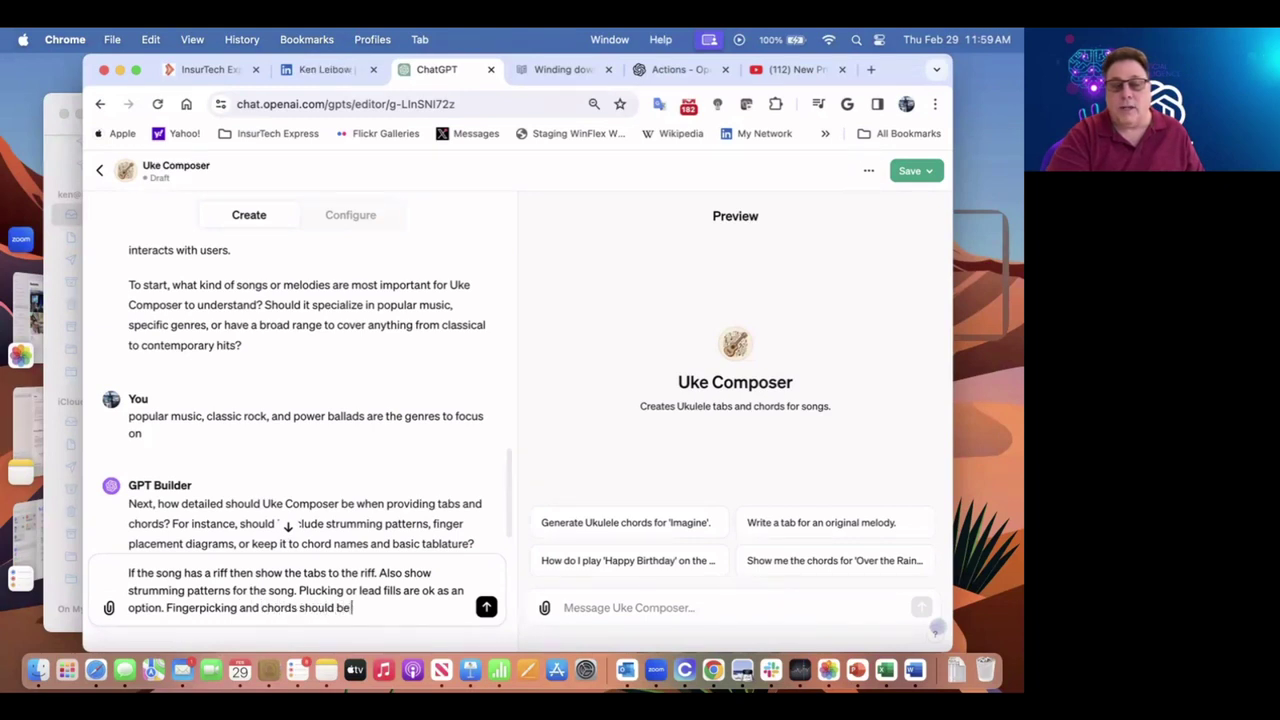
{"action": "type", "text": " included"}
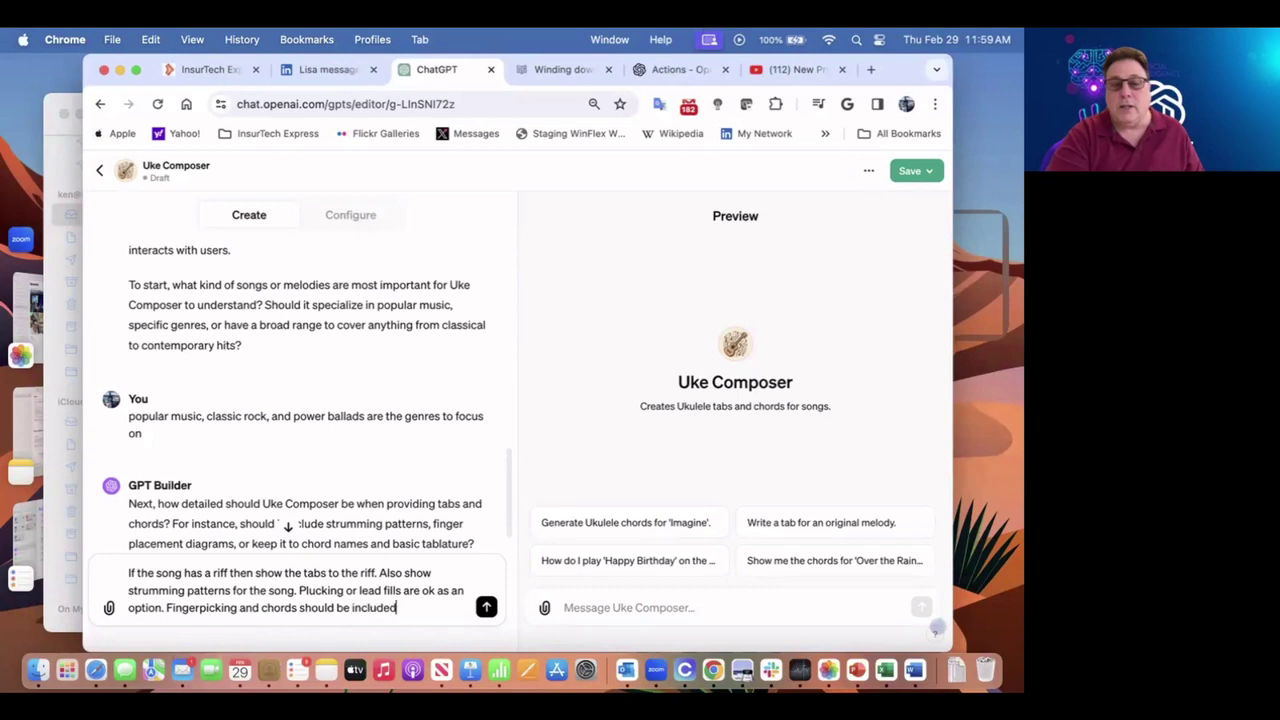
{"action": "type", "text": "."}
{"action": "key", "text": "Return"}
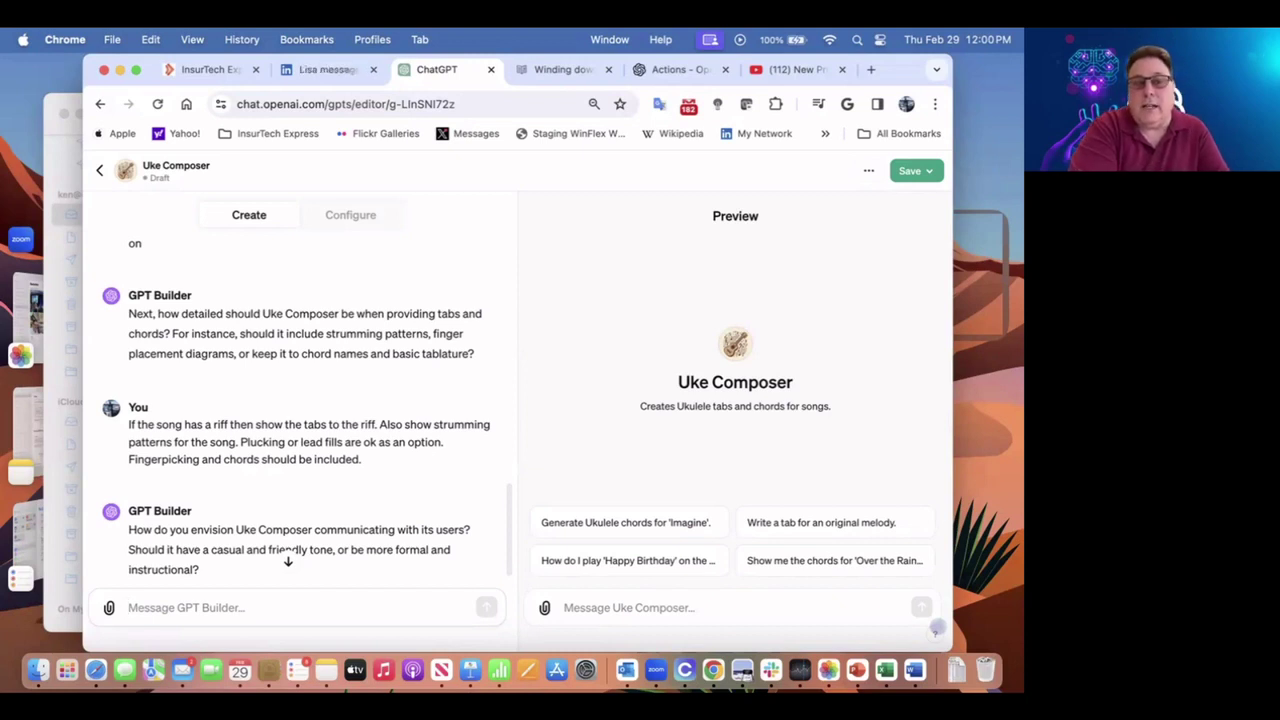
Begin the reply about communication tone with "Becasue we are offering options like only chords or include riffs for example, then"
{"action": "type", "text": "Be"}
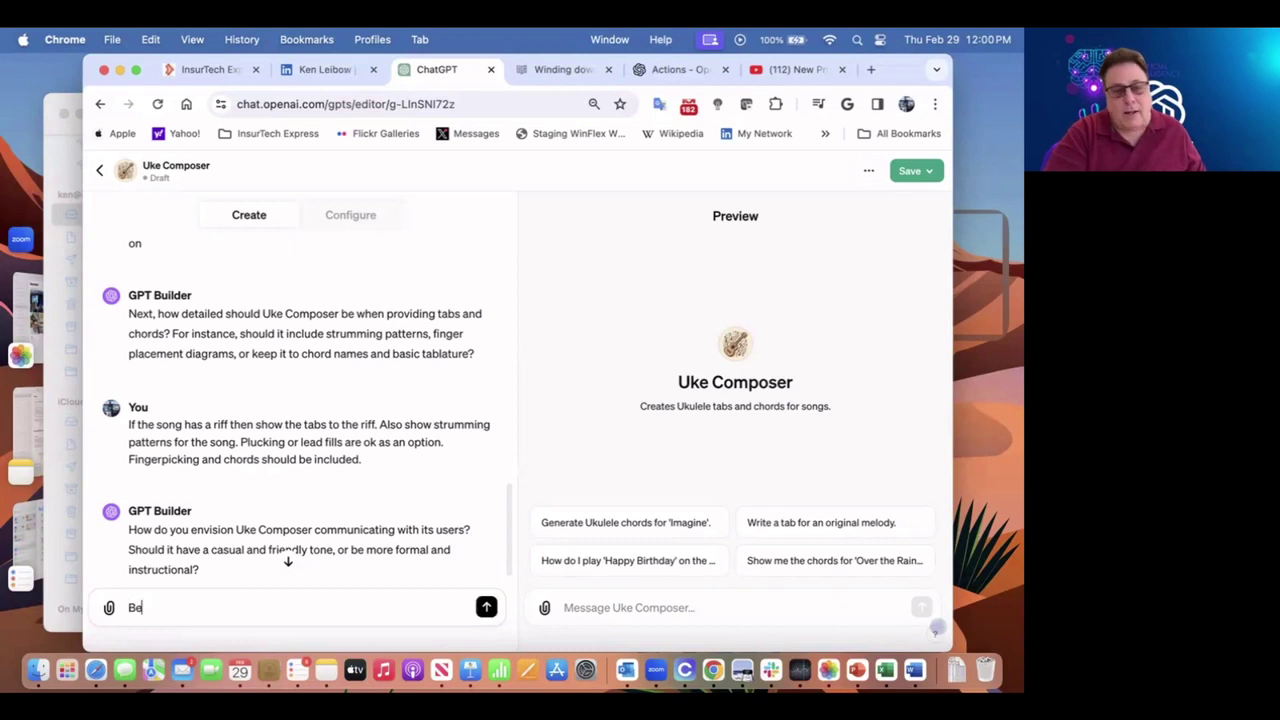
{"action": "type", "text": "casue we are"}
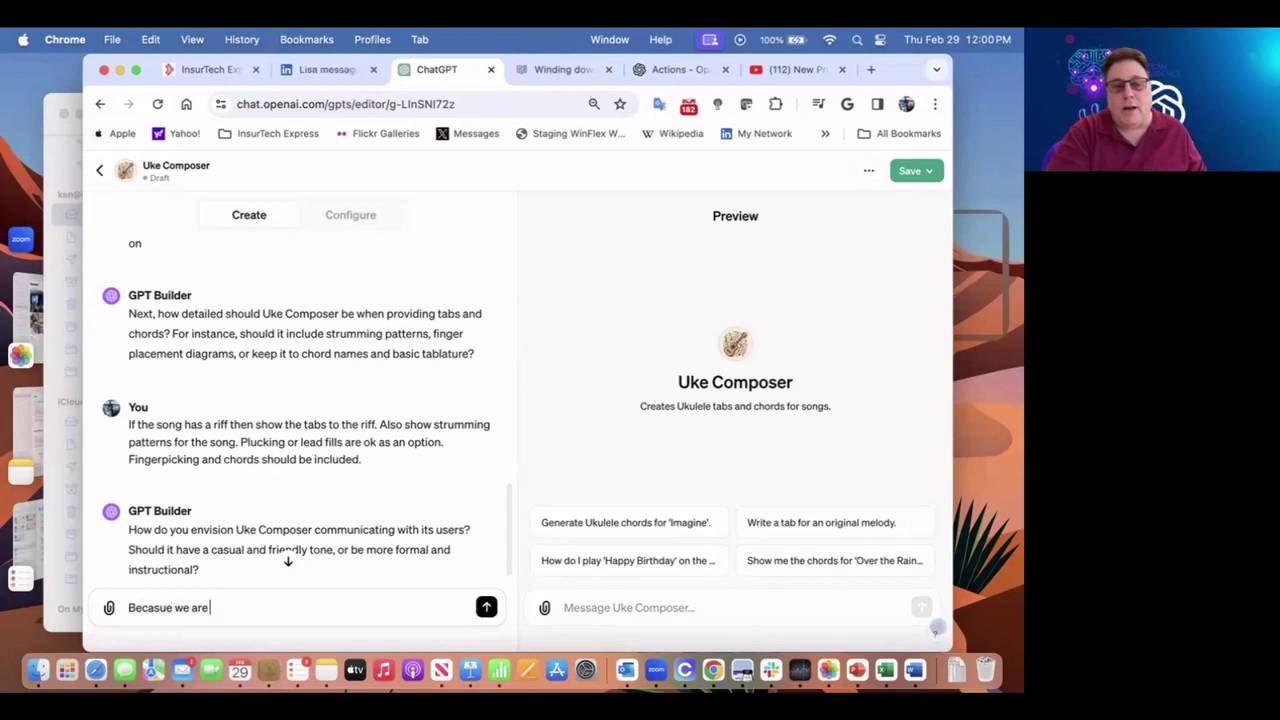
{"action": "type", "text": " offering op"}
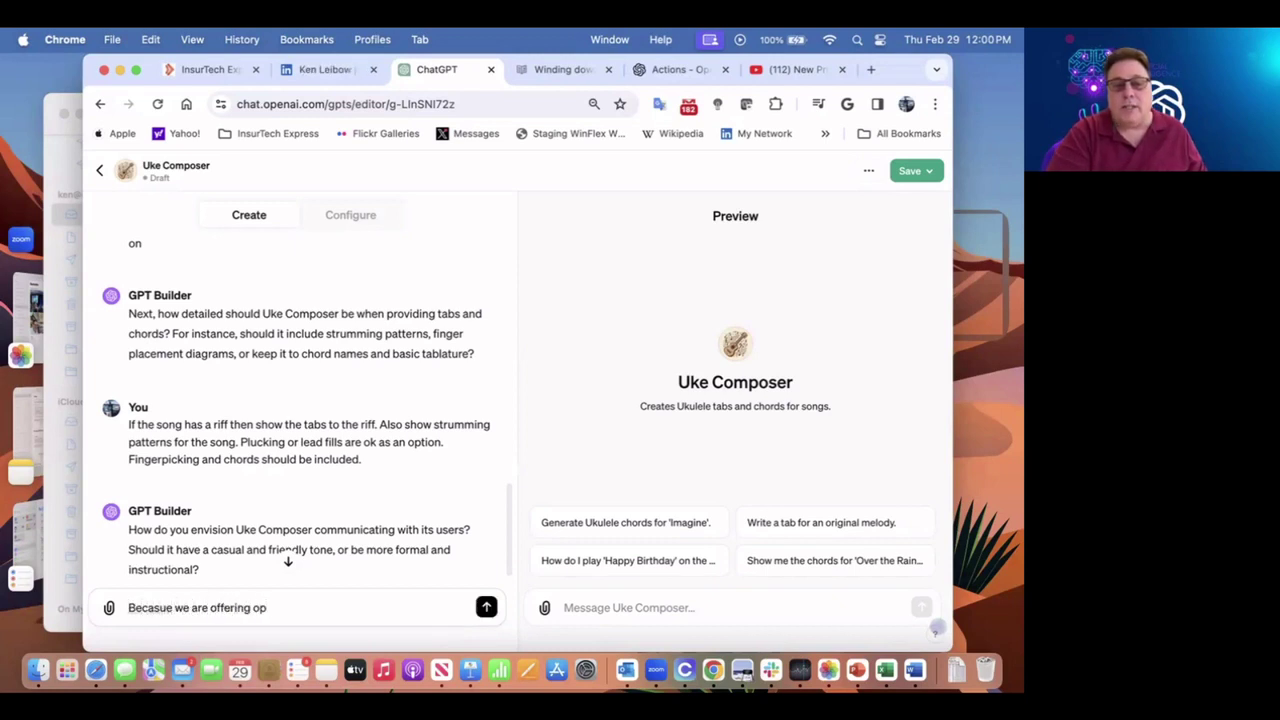
{"action": "type", "text": "tions like ch"}
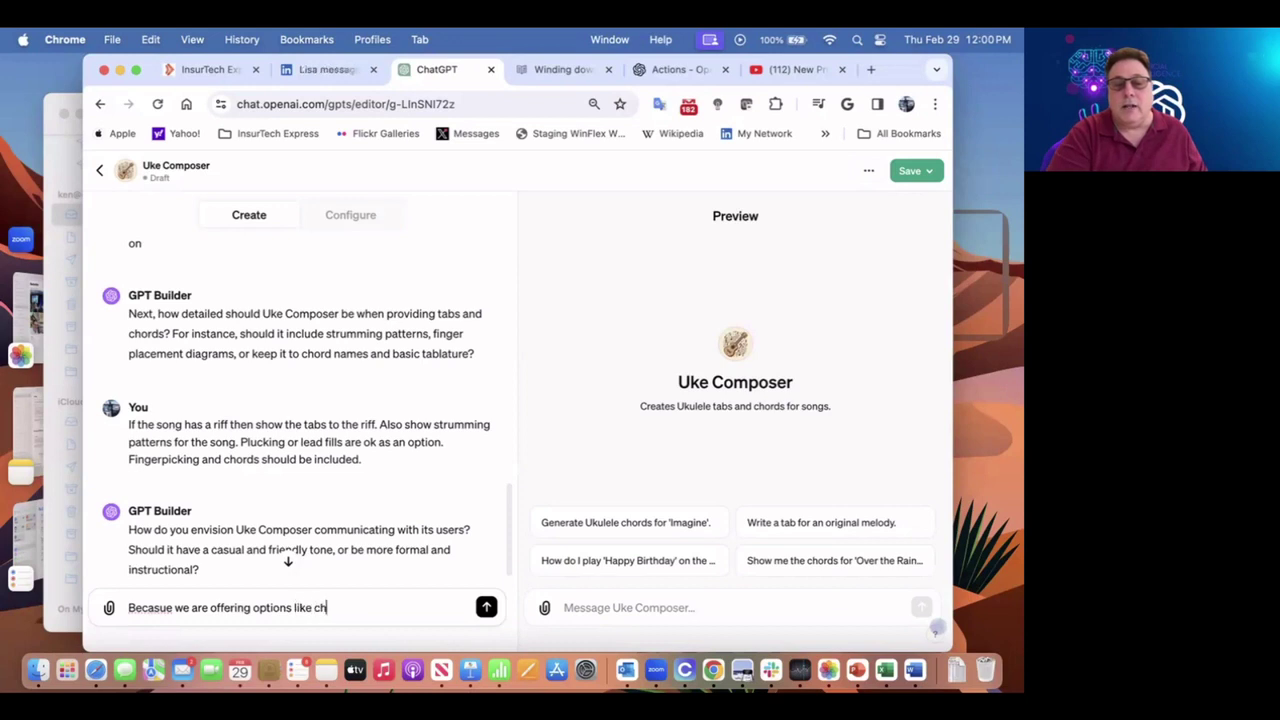
{"action": "type", "text": "ro"}
{"action": "type", "text": "chords"}
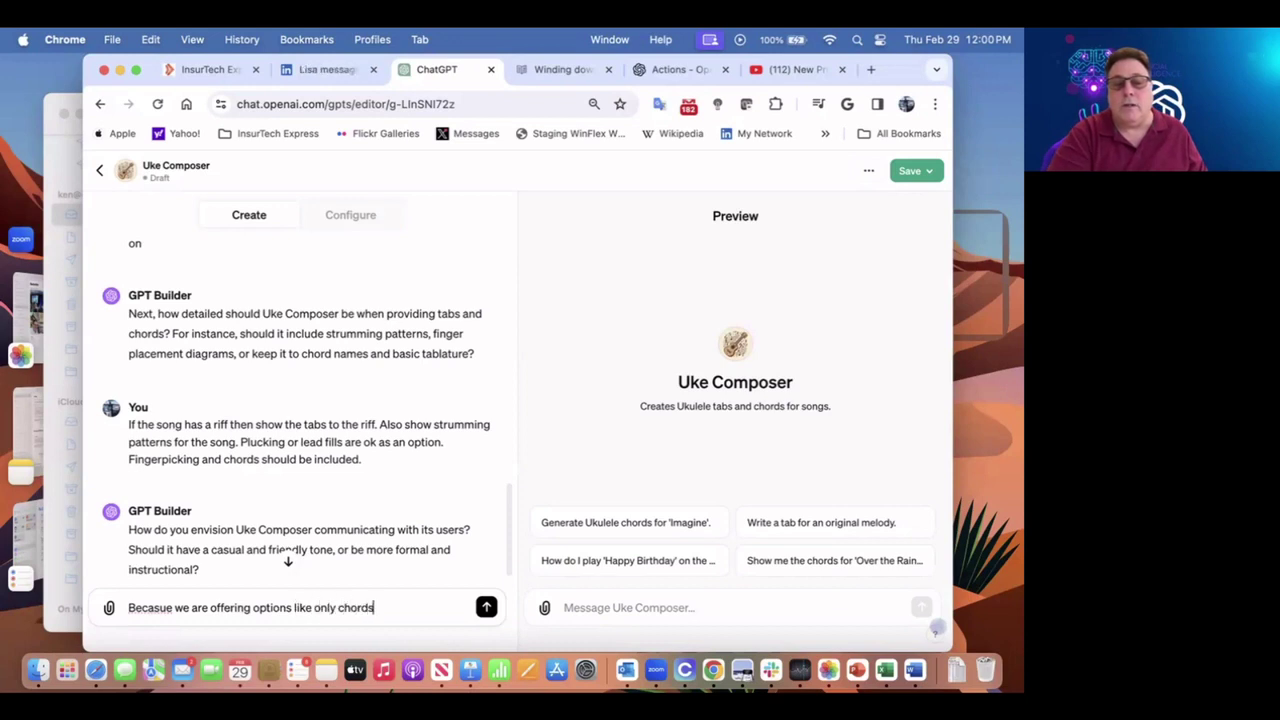
{"action": "type", "text": " or "}
{"action": "type", "text": "onc"}
{"action": "type", "text": "nclude"}
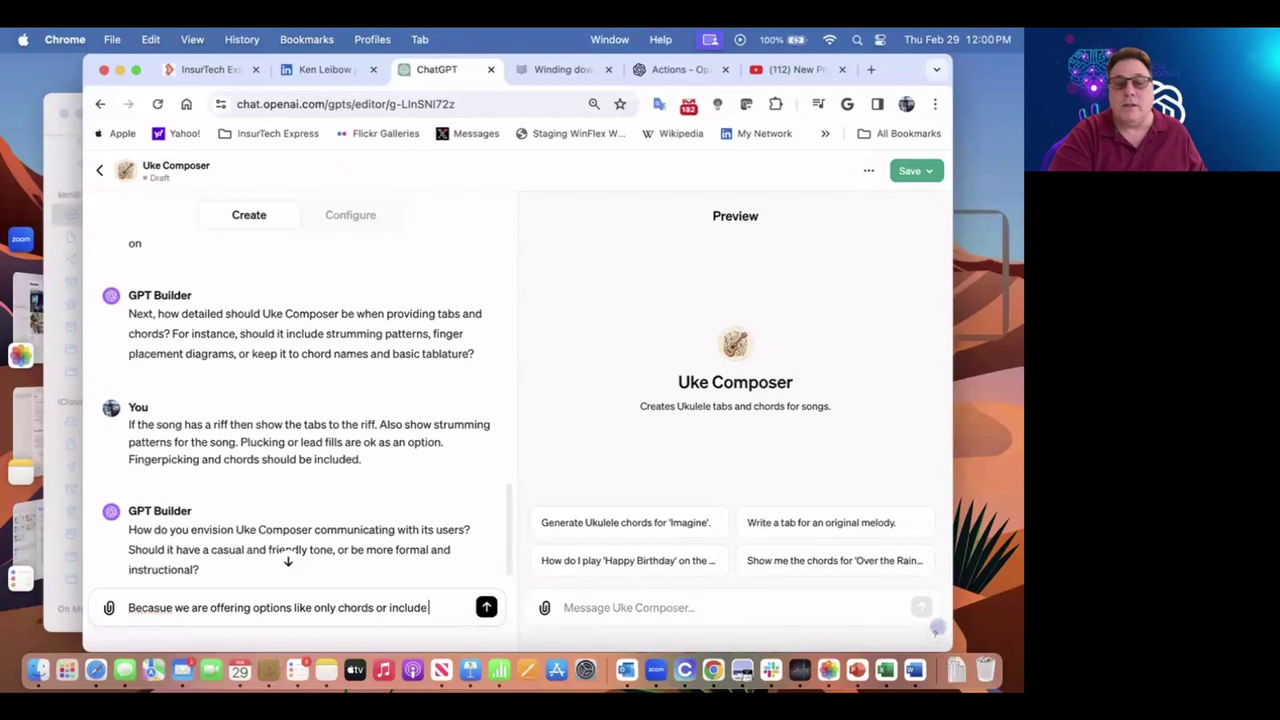
{"action": "type", "text": " riffs for examp"}
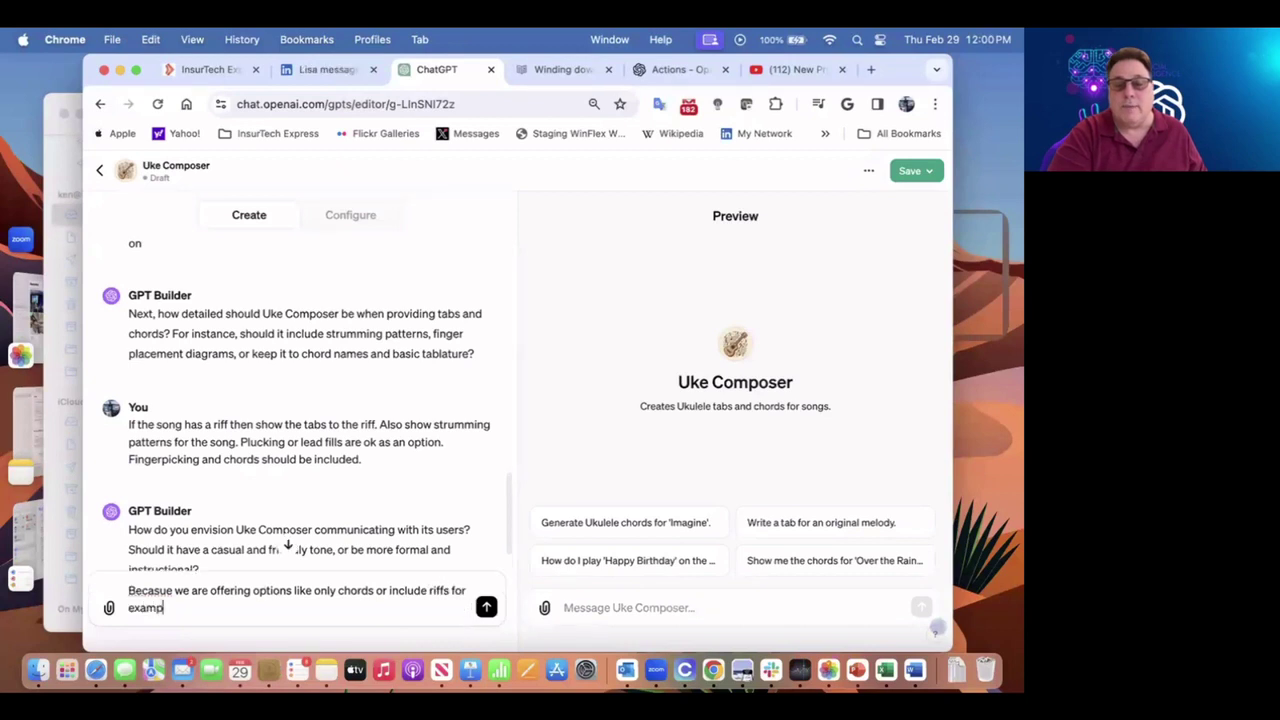
{"action": "type", "text": "le, then"}
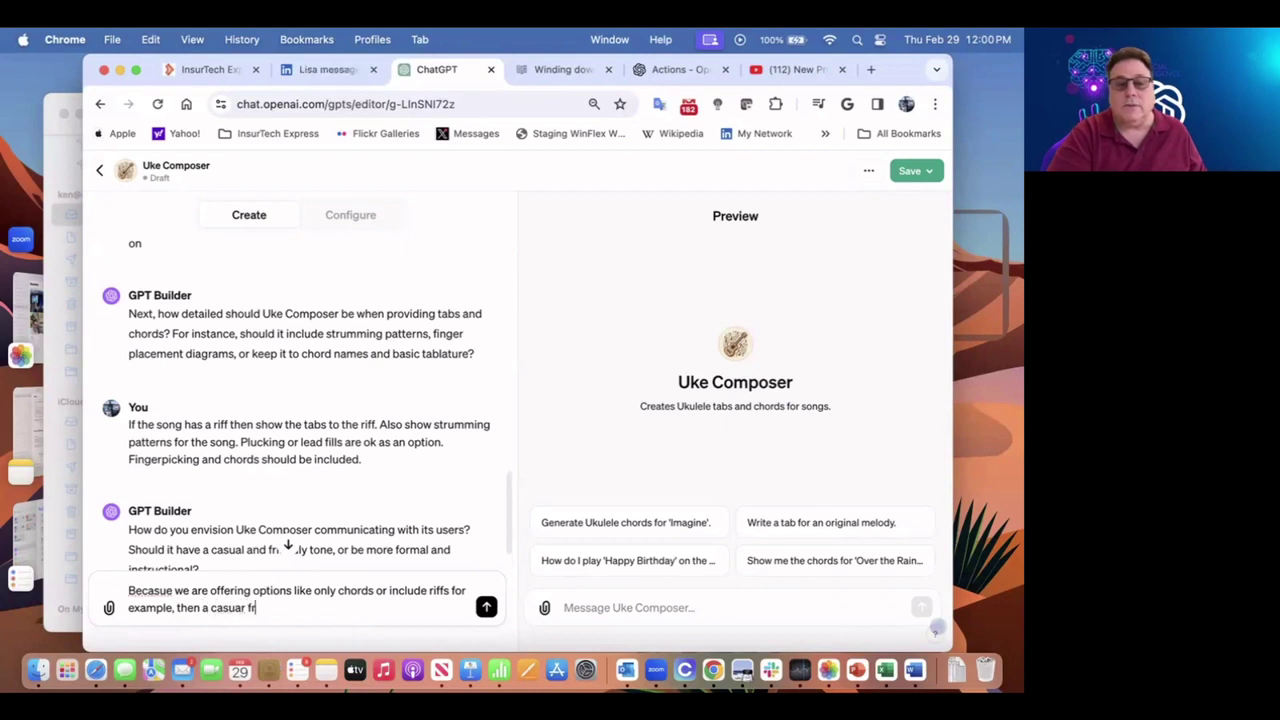
Finish the tone reply with "a casuar friendlly commuinication would be best" and send it to GPT Builder
{"action": "type", "text": "a casuar friendlly commuin"}
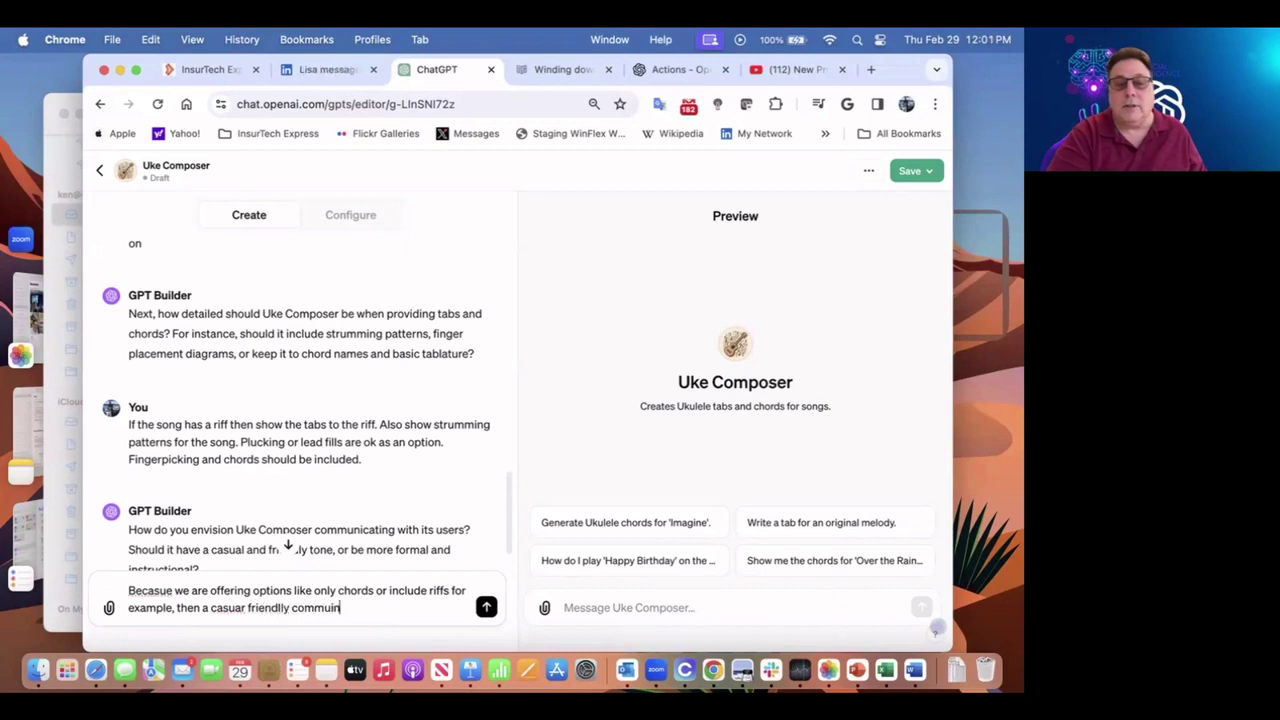
{"action": "type", "text": "ication would"}
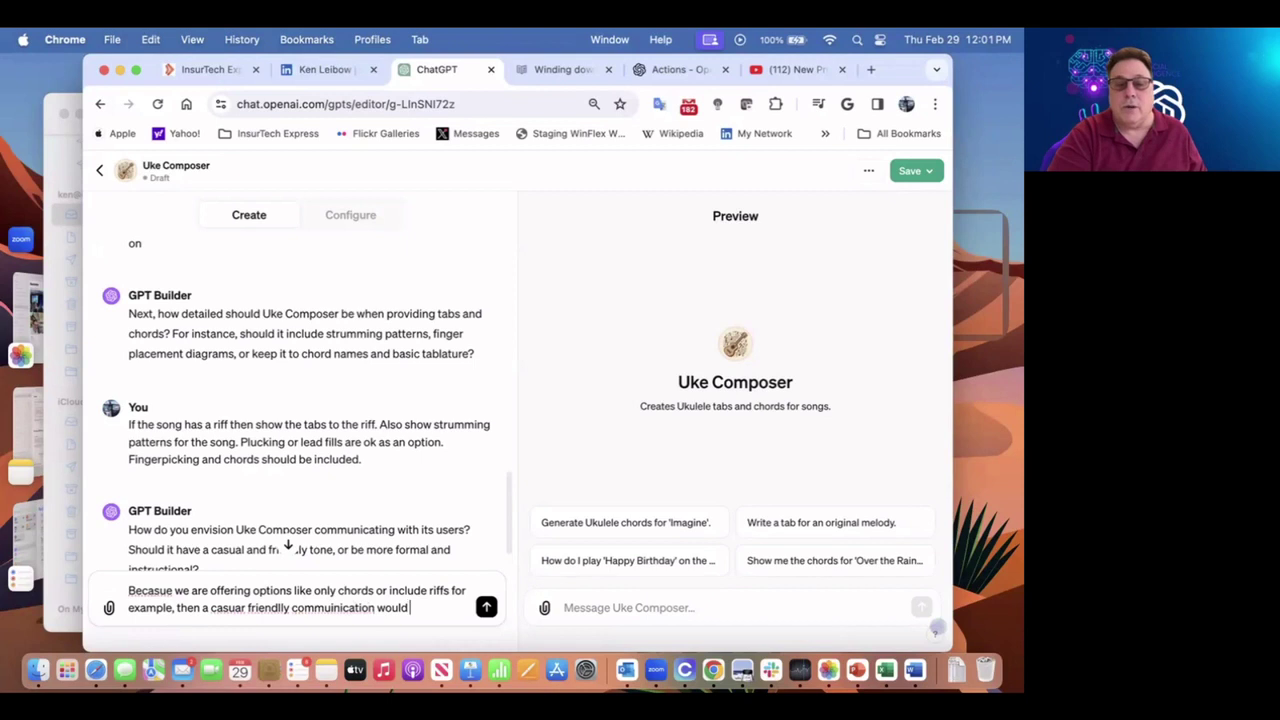
{"action": "type", "text": " be best"}
{"action": "key", "text": "Return"}
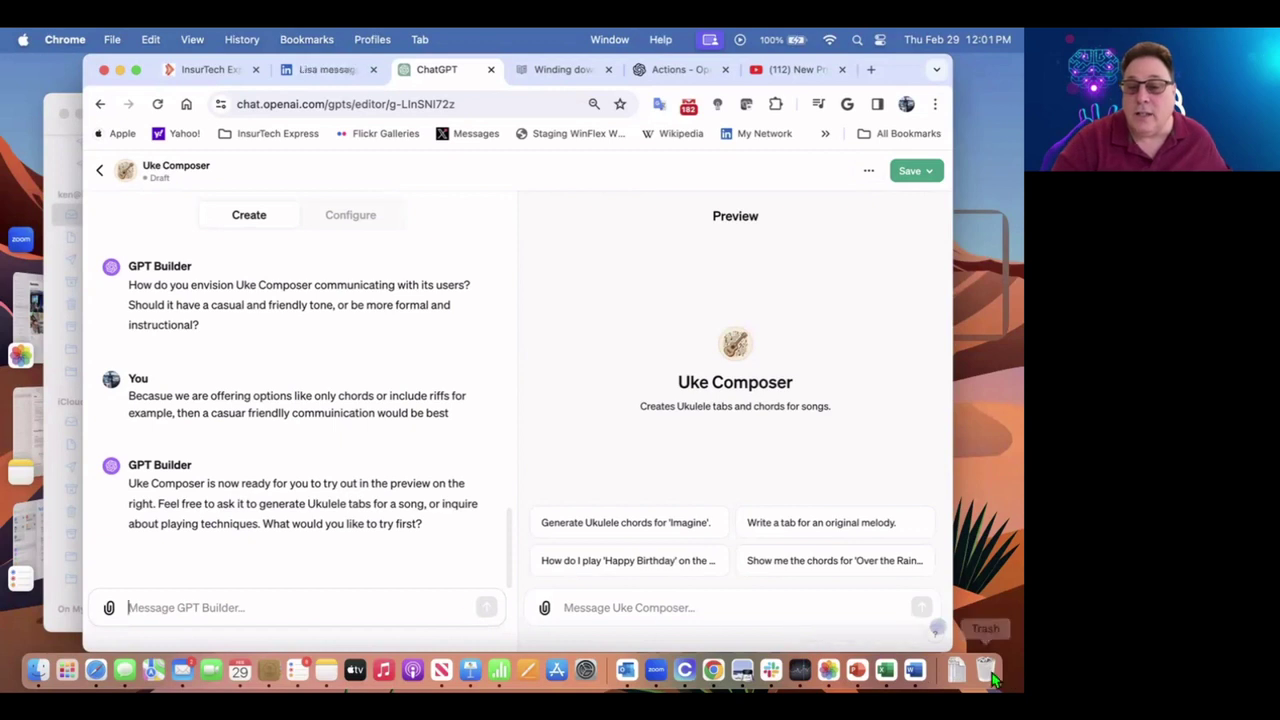
Run the suggested prompt "Generate Ukulele chords for 'Imagine'." in the Uke Composer preview and read through the generated chord arrangement
{"action": "left_click", "coordinate": [660, 533]}
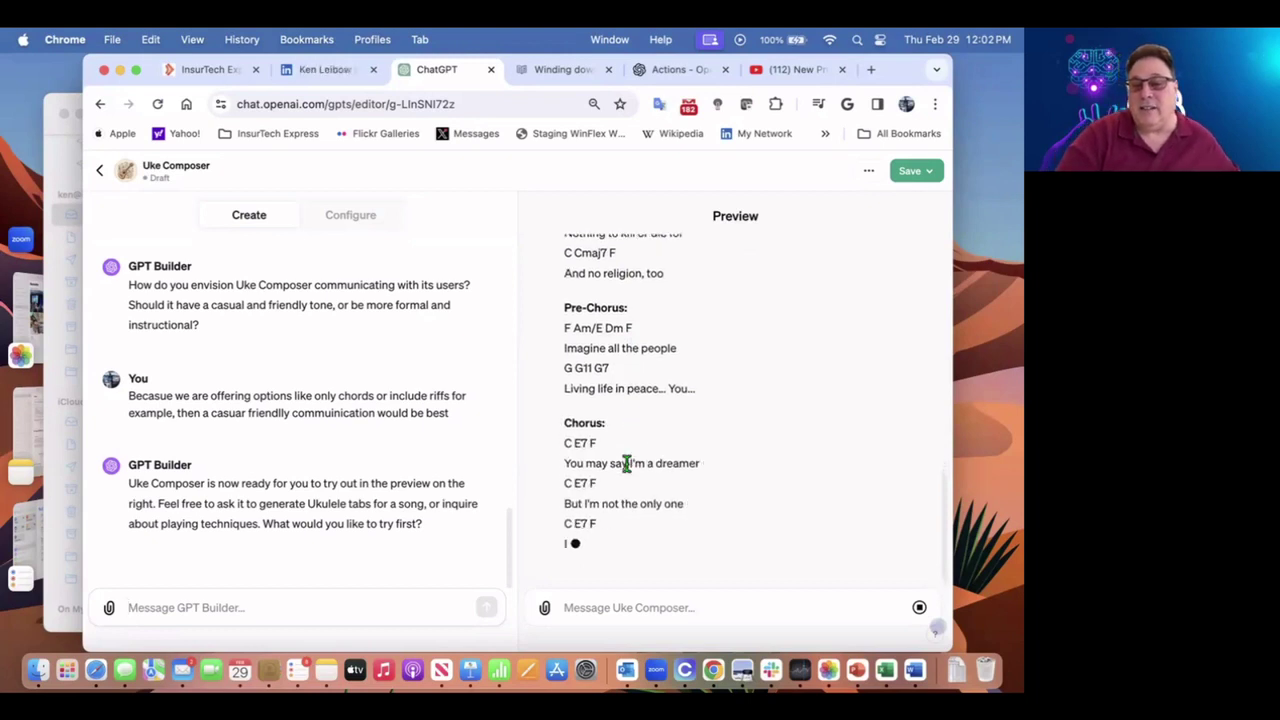
{"action": "scroll", "coordinate": [680, 473], "scroll_direction": "up", "scroll_amount": 3}
{"action": "scroll", "coordinate": [686, 473], "scroll_direction": "up", "scroll_amount": 5}
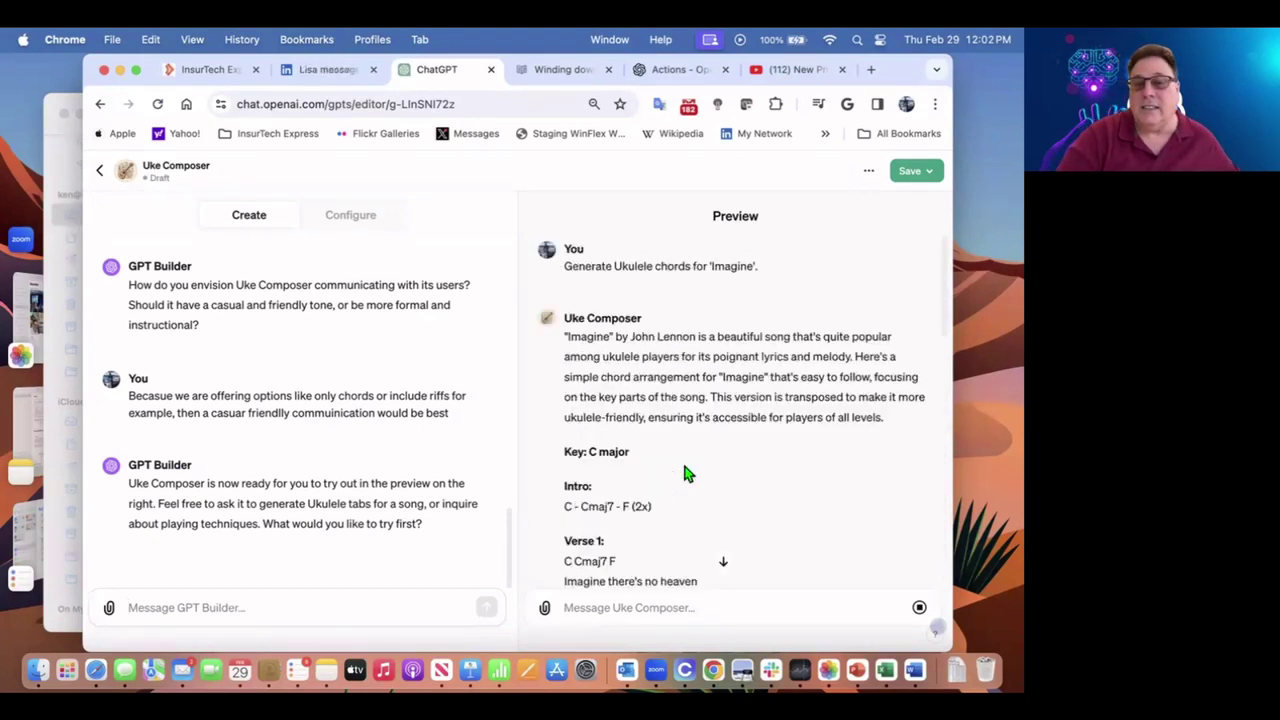
{"action": "scroll", "coordinate": [686, 472], "scroll_direction": "down", "scroll_amount": 3}
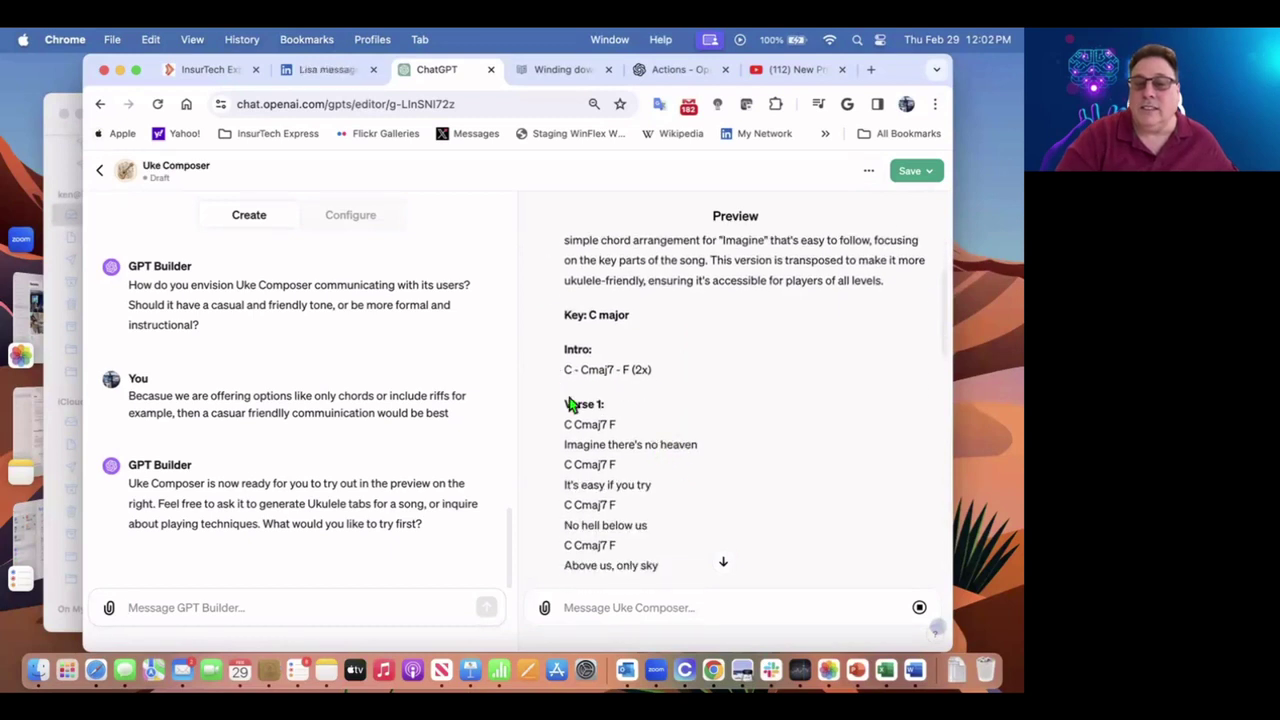
{"action": "scroll", "coordinate": [748, 443], "scroll_direction": "down", "scroll_amount": 1}
{"action": "scroll", "coordinate": [740, 445], "scroll_direction": "down", "scroll_amount": 5}
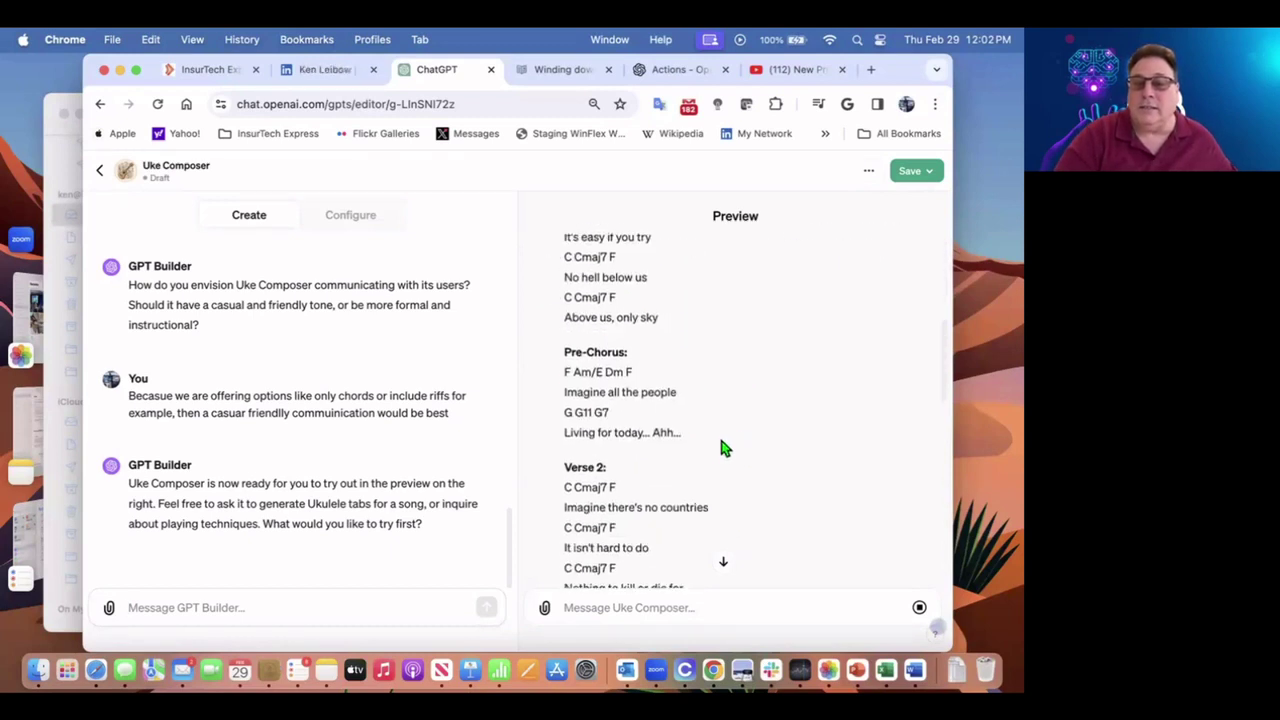
{"action": "scroll", "coordinate": [700, 430], "scroll_direction": "down", "scroll_amount": 1}
{"action": "scroll", "coordinate": [700, 435], "scroll_direction": "down", "scroll_amount": 5}
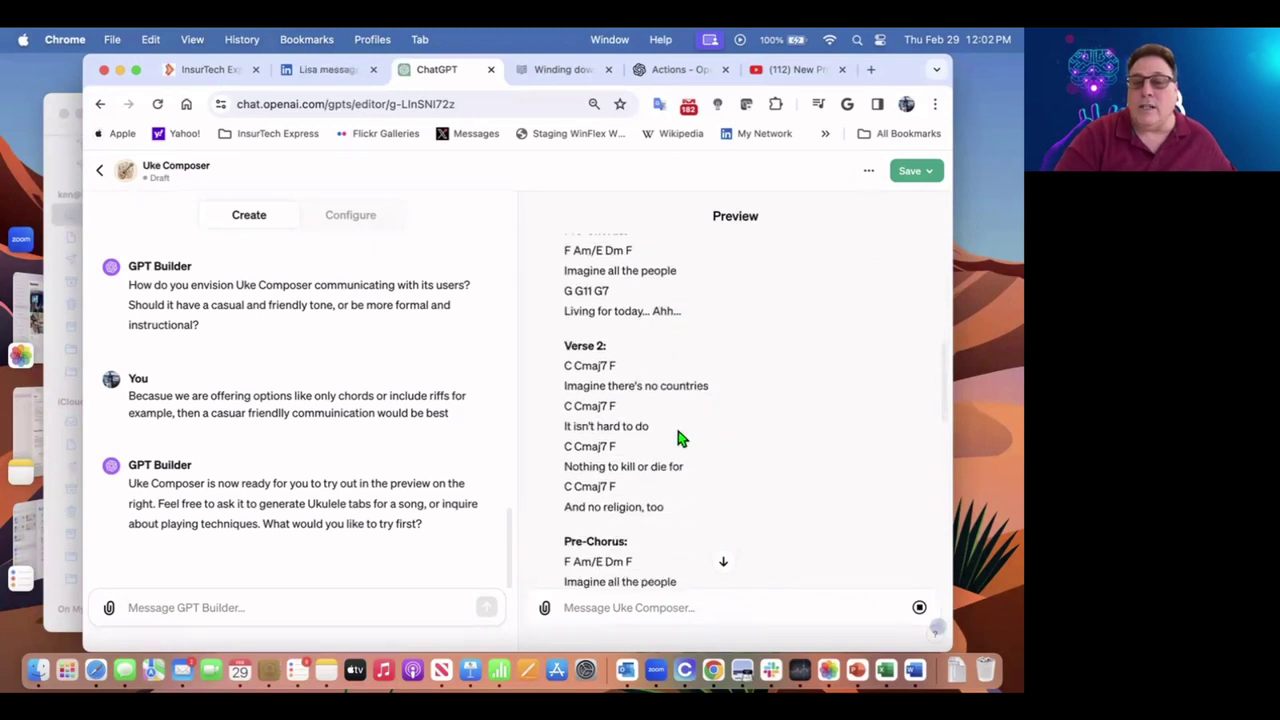
{"action": "scroll", "coordinate": [625, 440], "scroll_direction": "down", "scroll_amount": 9}
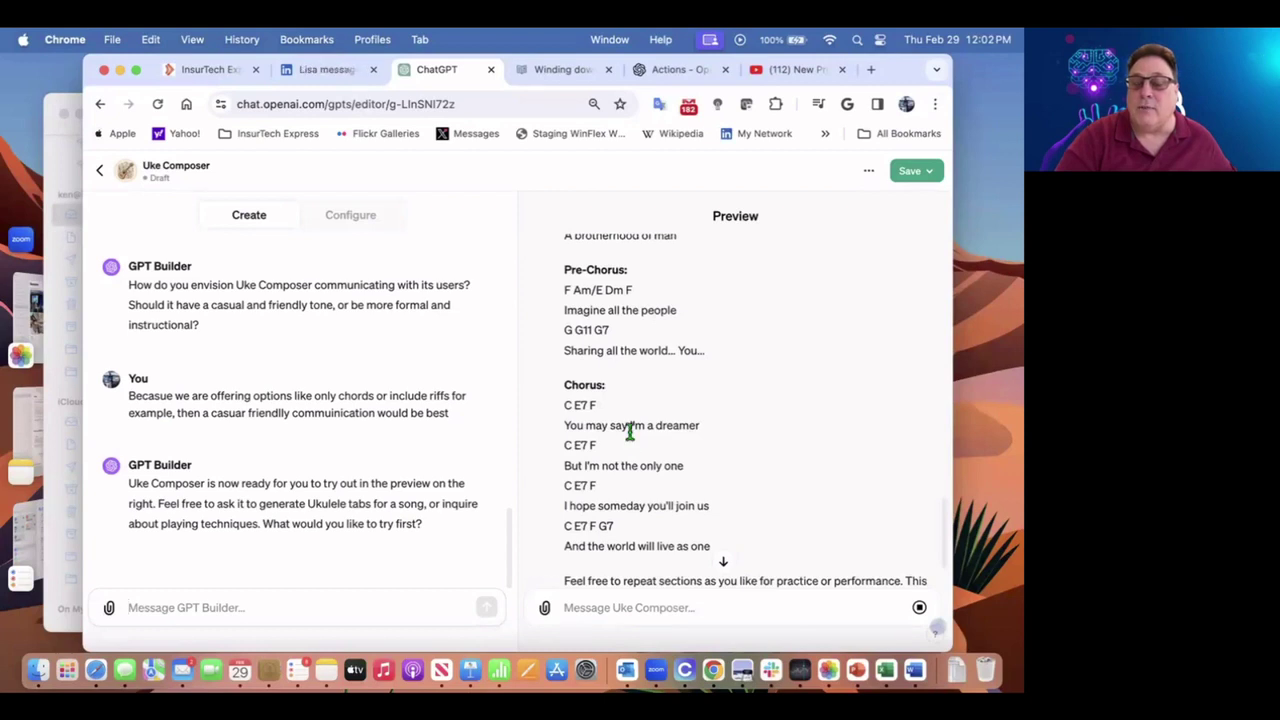
{"action": "scroll", "coordinate": [691, 443], "scroll_direction": "down", "scroll_amount": 2}
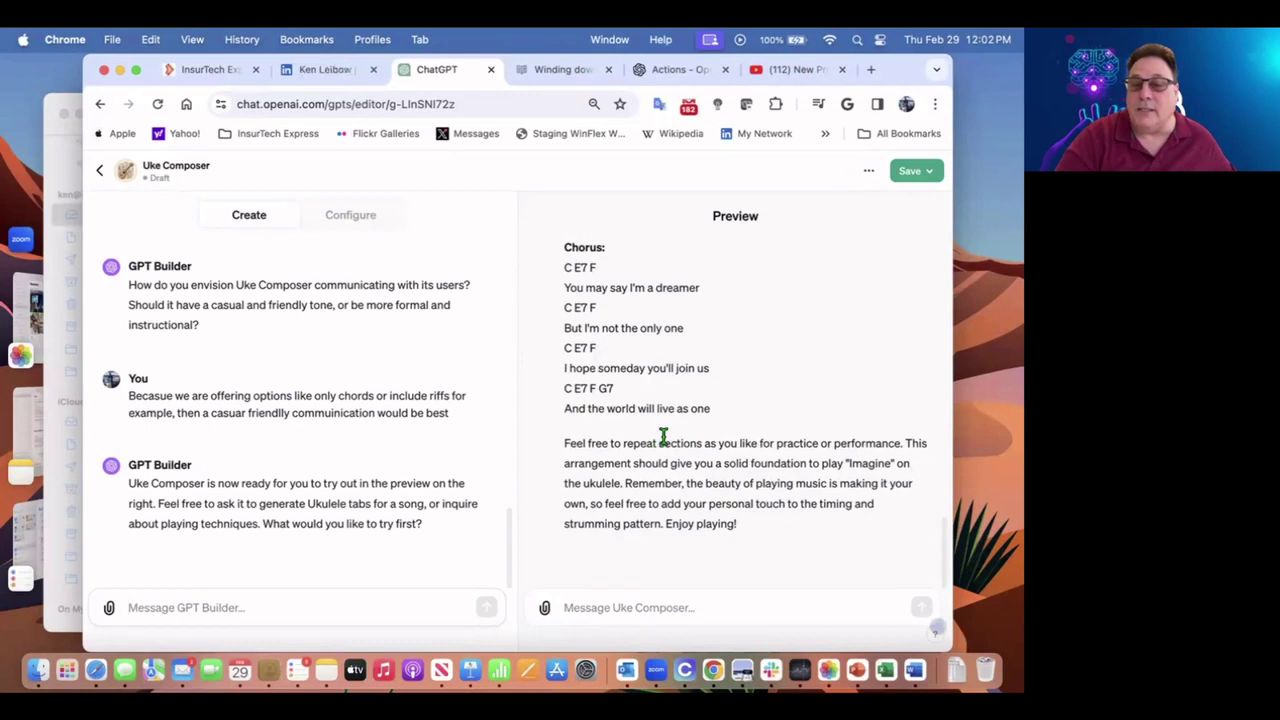
Ask Uke Composer "what is the strumming pattern?" in the preview chat
{"action": "left_click", "coordinate": [594, 607]}
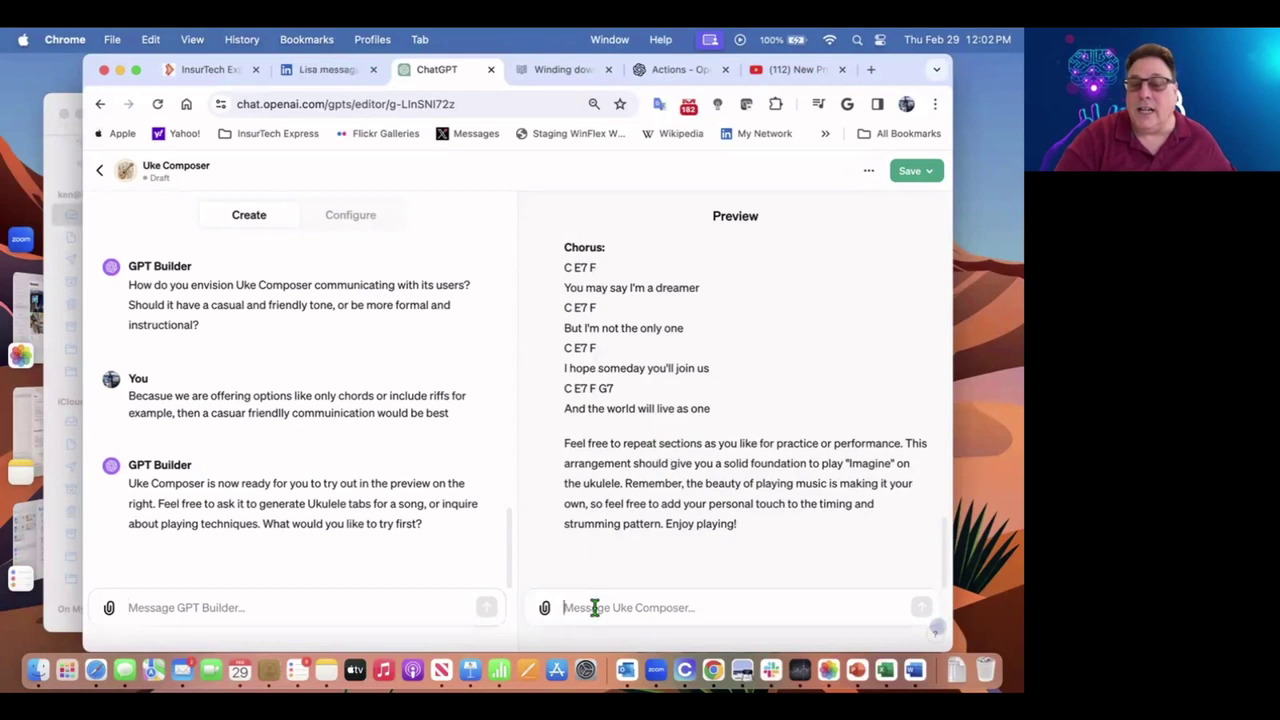
{"action": "type", "text": "what"}
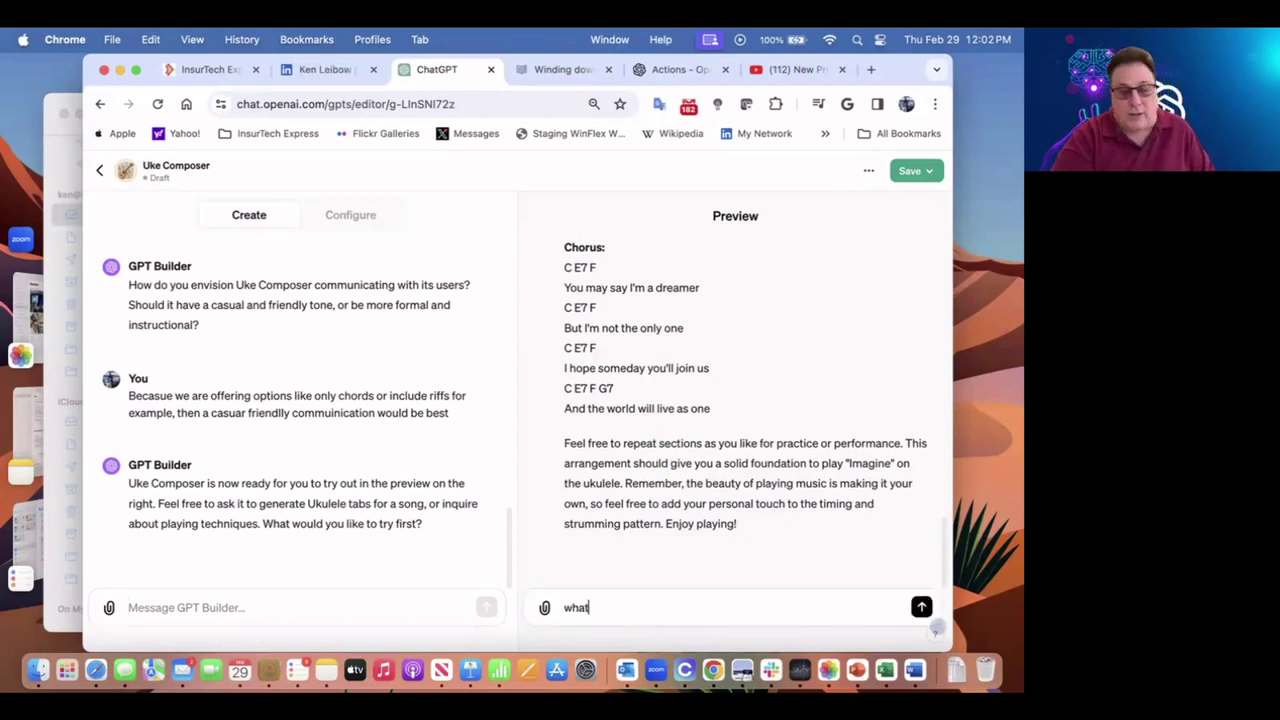
{"action": "type", "text": " is the strm"}
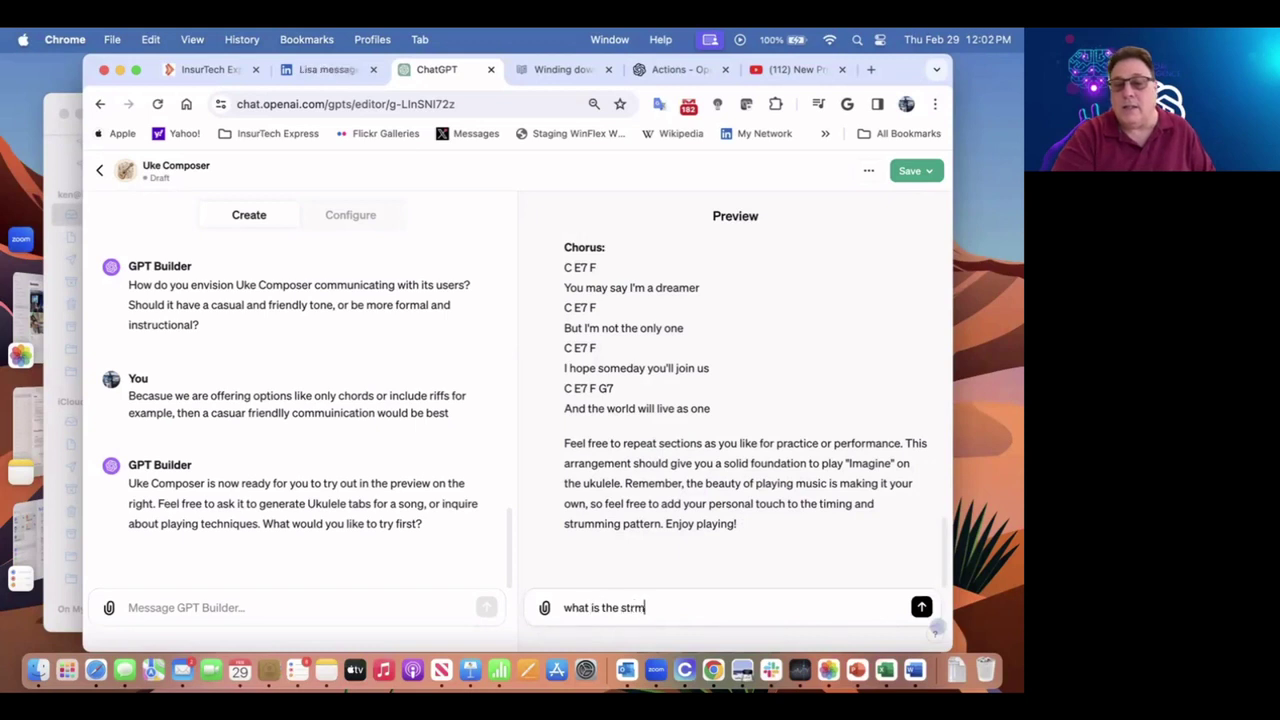
{"action": "key", "text": "BackSpace"}
{"action": "type", "text": "umming pate"}
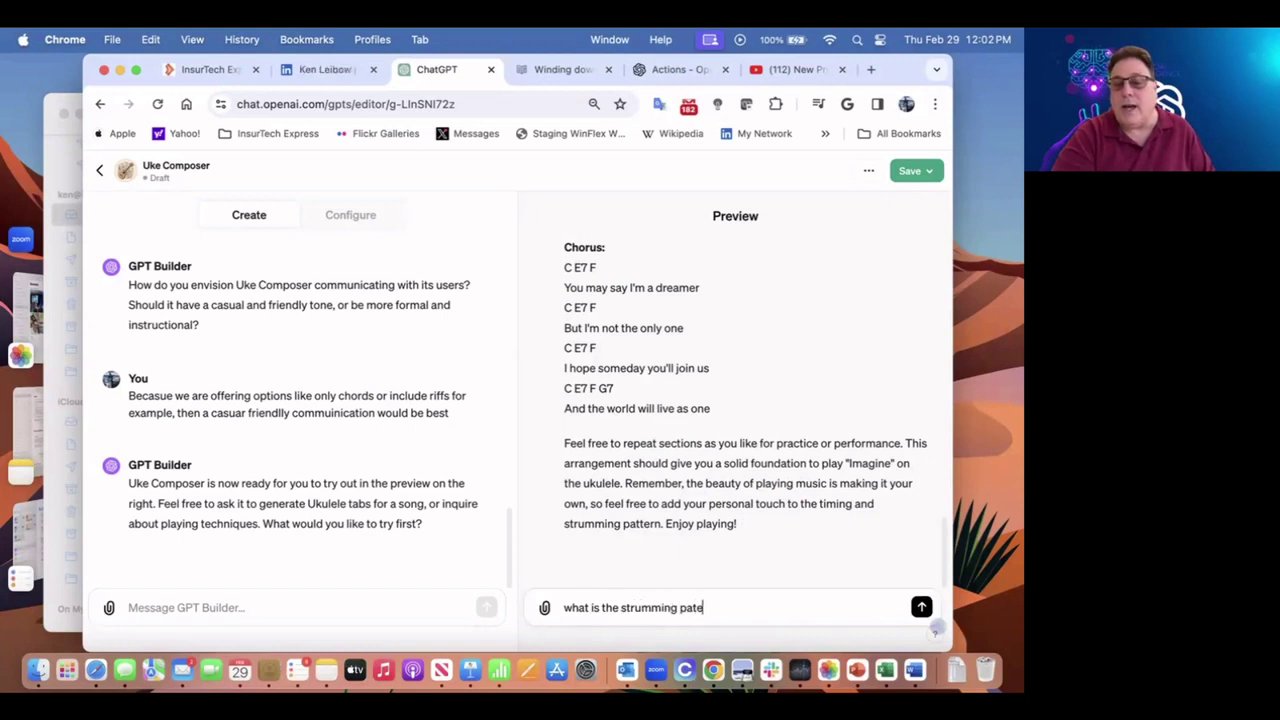
{"action": "key", "text": "BackSpace"}
{"action": "type", "text": "tern"}
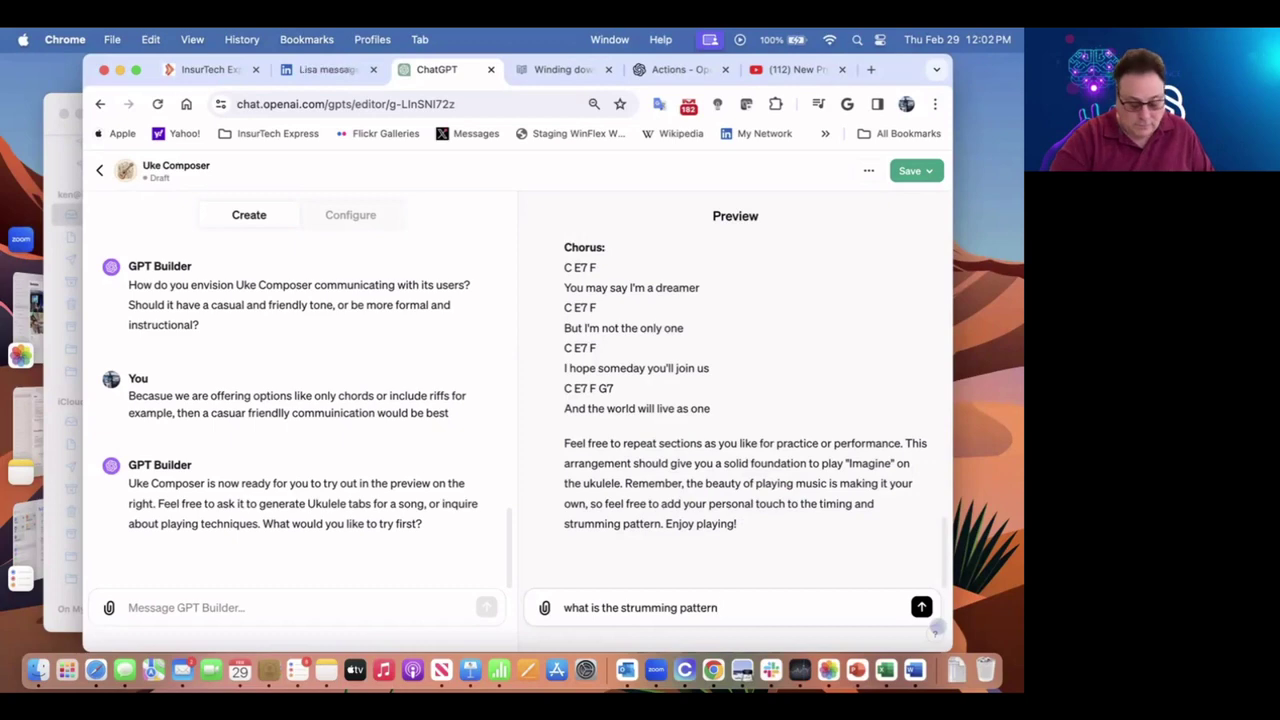
{"action": "type", "text": "?"}
{"action": "key", "text": "Return"}
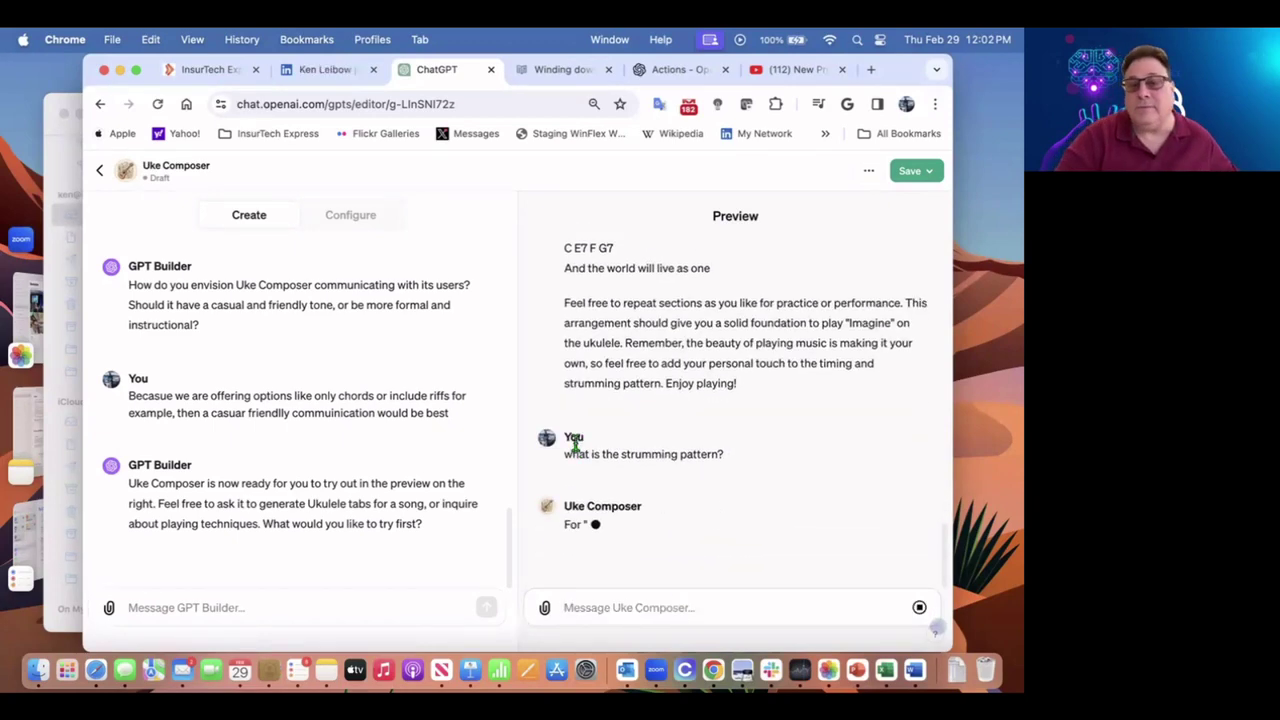
Review the strumming pattern answer and the earlier "Imagine" chord arrangement in the preview
{"action": "scroll", "coordinate": [603, 444], "scroll_direction": "up", "scroll_amount": 10}
{"action": "scroll", "coordinate": [603, 444], "scroll_direction": "down", "scroll_amount": 10}
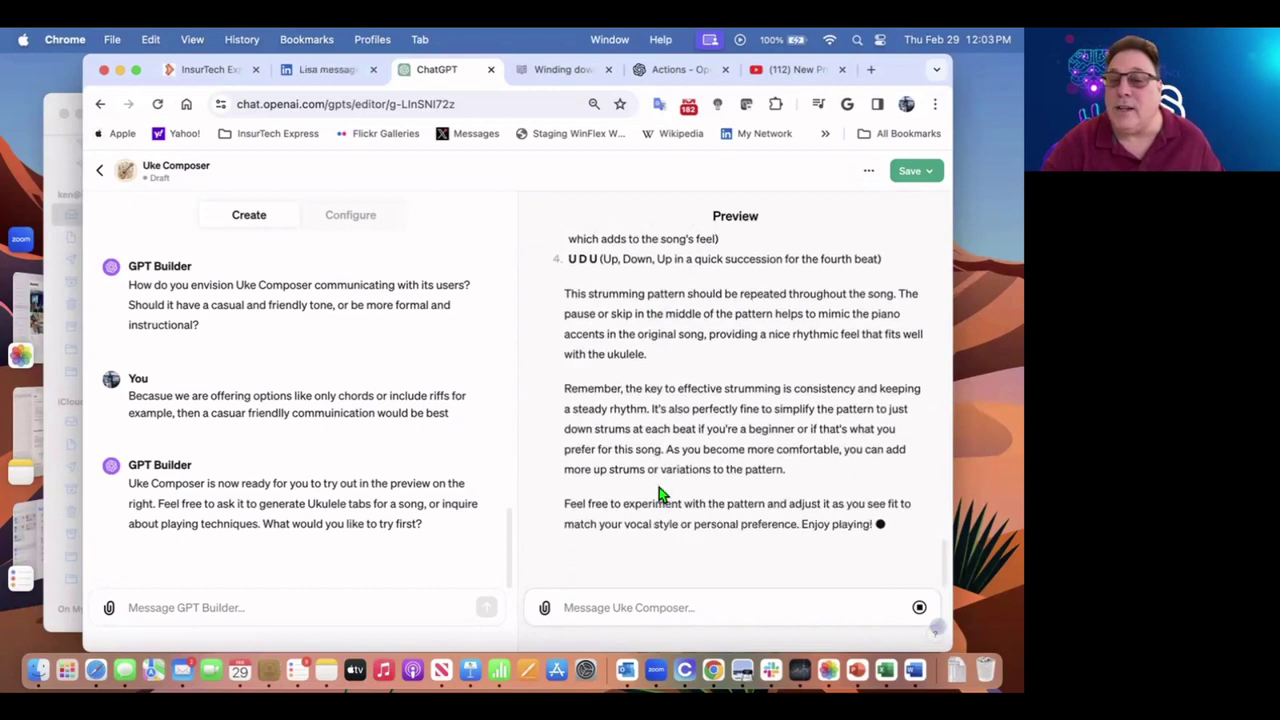
{"action": "scroll", "coordinate": [658, 490], "scroll_direction": "up", "scroll_amount": 12}
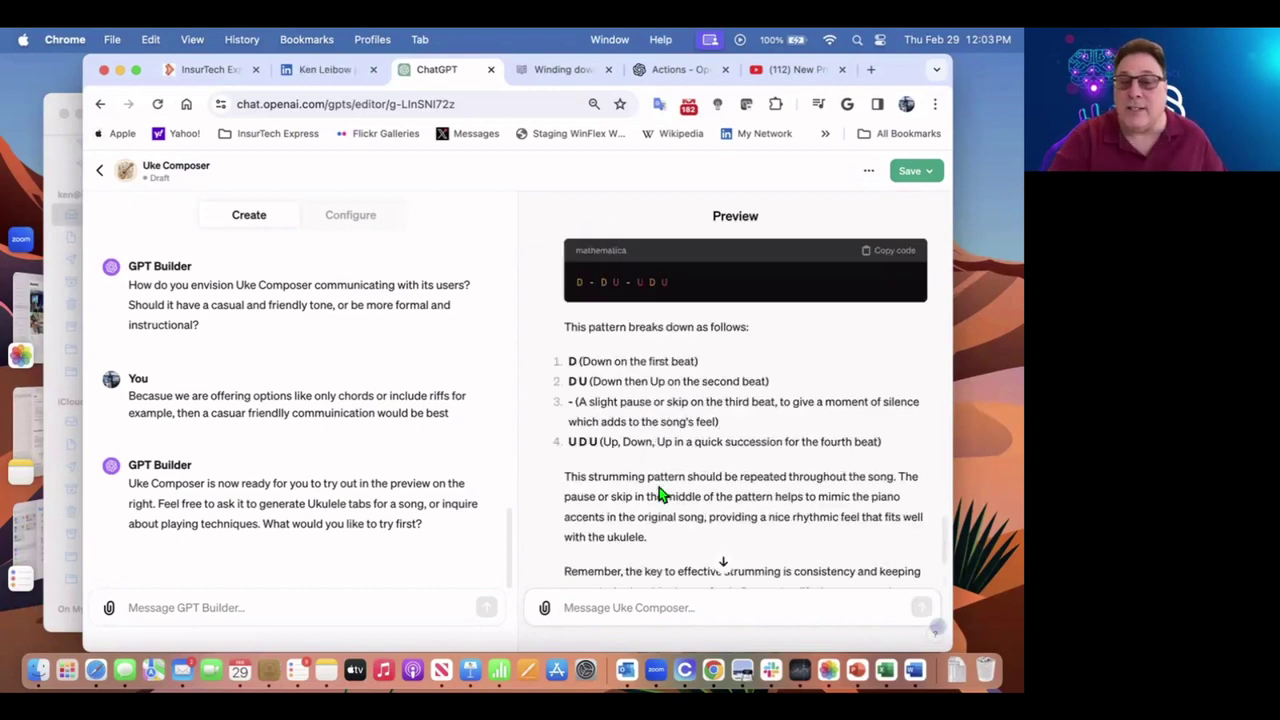
{"action": "scroll", "coordinate": [658, 485], "scroll_direction": "up", "scroll_amount": 5}
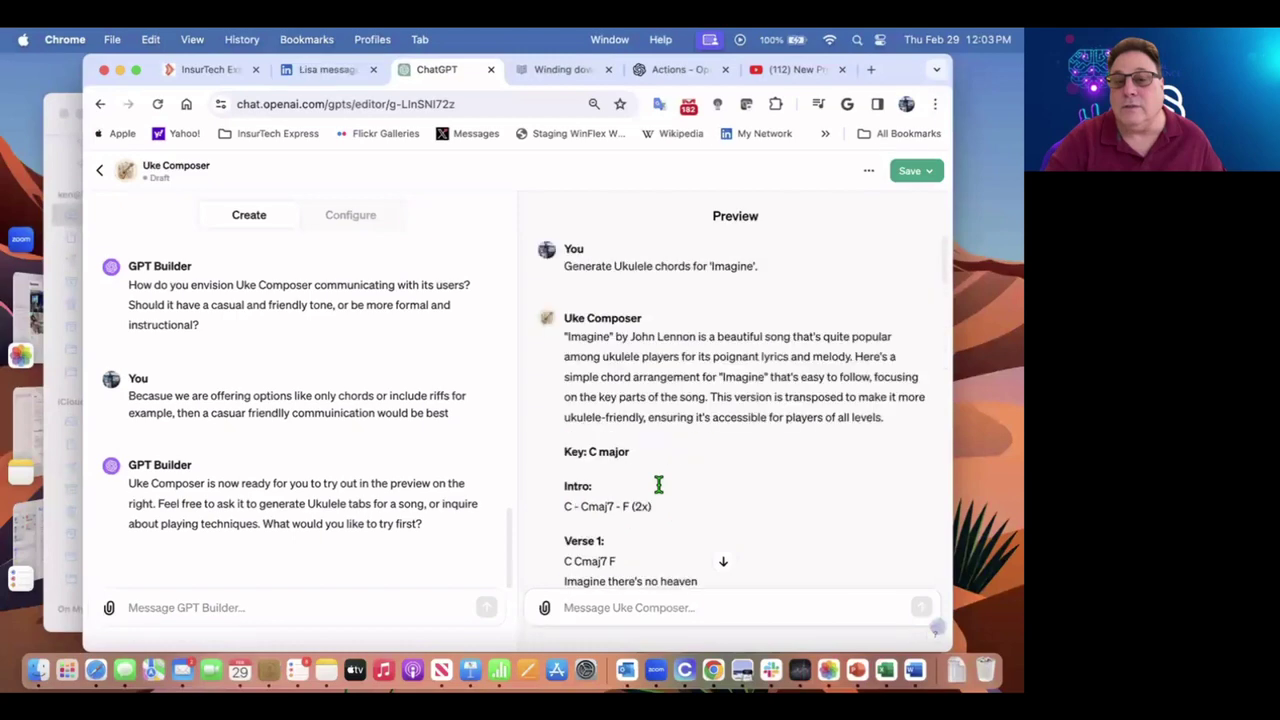
{"action": "scroll", "coordinate": [658, 485], "scroll_direction": "down", "scroll_amount": 4}
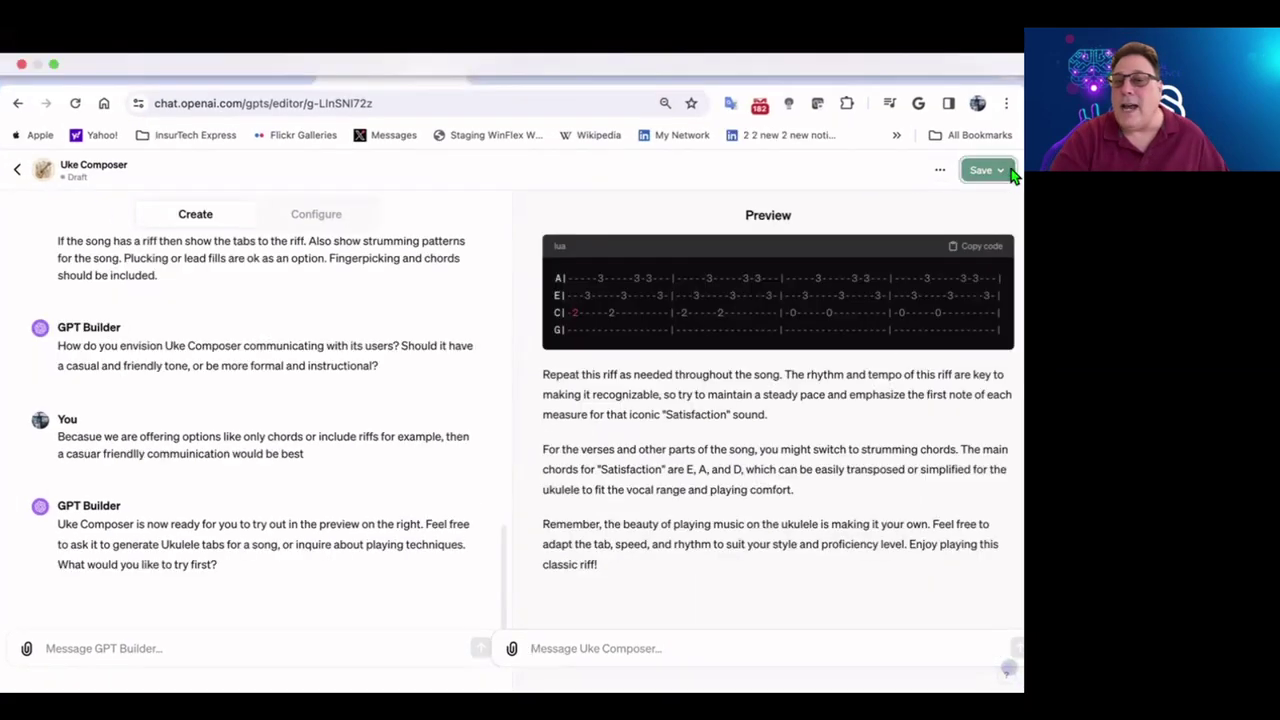
Look through the available categories and publish Uke Composer to everyone under the Writing category
{"action": "left_click", "coordinate": [995, 171]}
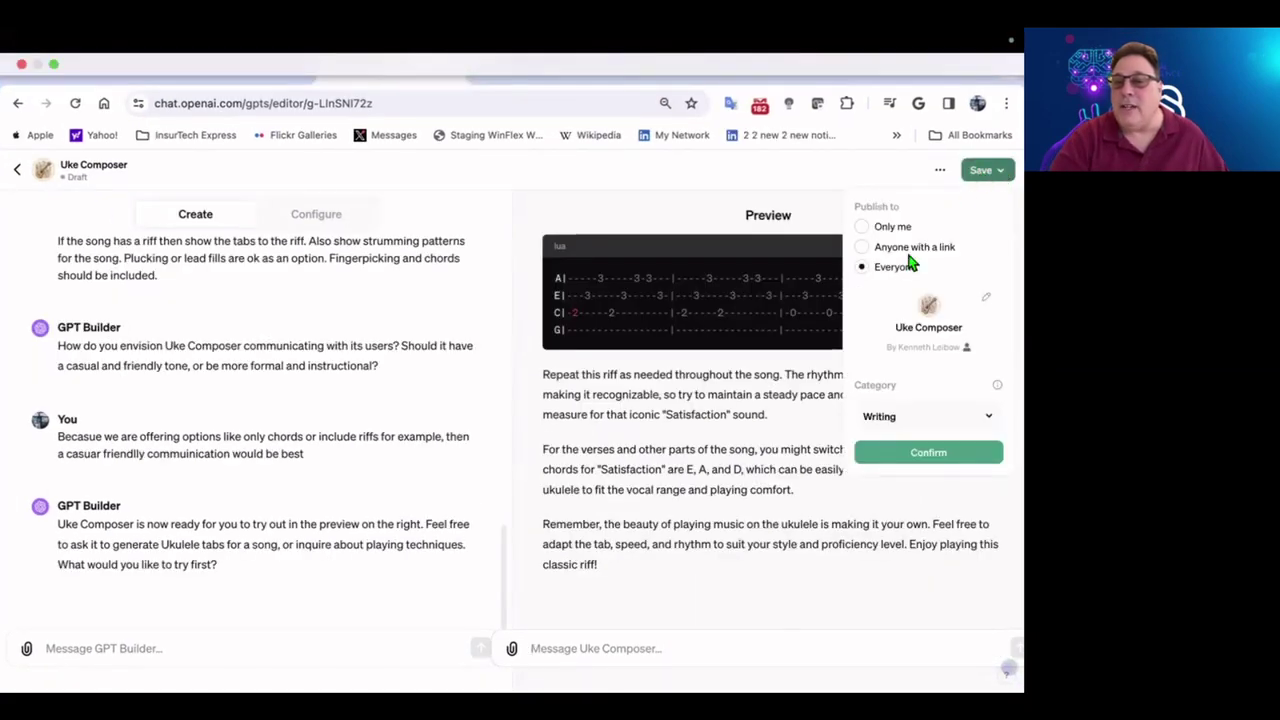
{"action": "left_click", "coordinate": [922, 420]}
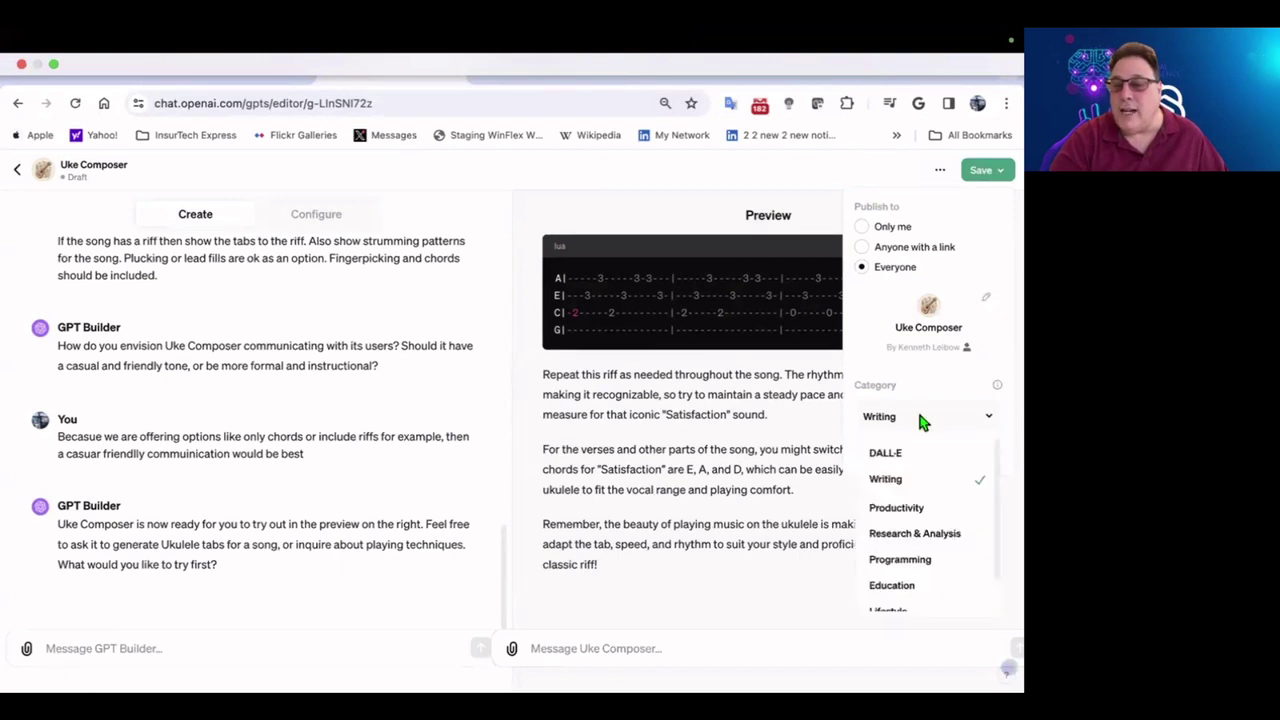
{"action": "scroll", "coordinate": [927, 494], "scroll_direction": "down", "scroll_amount": 2}
{"action": "scroll", "coordinate": [927, 497], "scroll_direction": "up", "scroll_amount": 2}
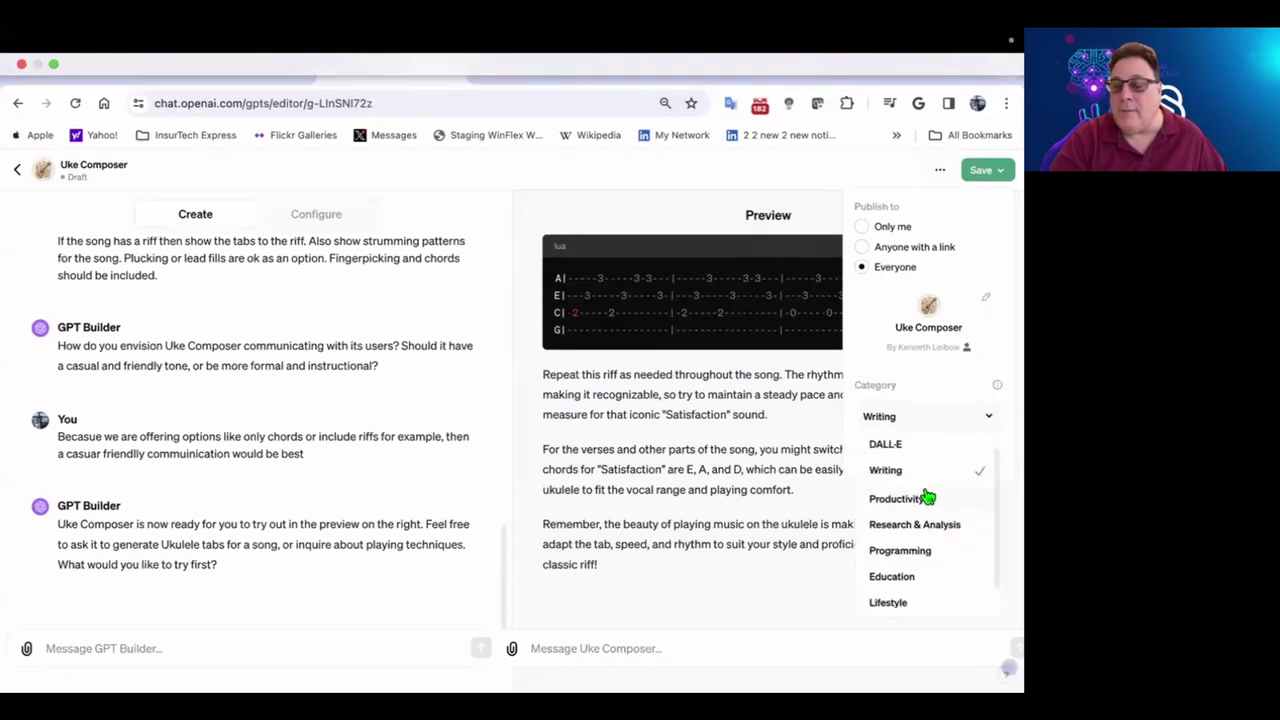
{"action": "left_click", "coordinate": [921, 426]}
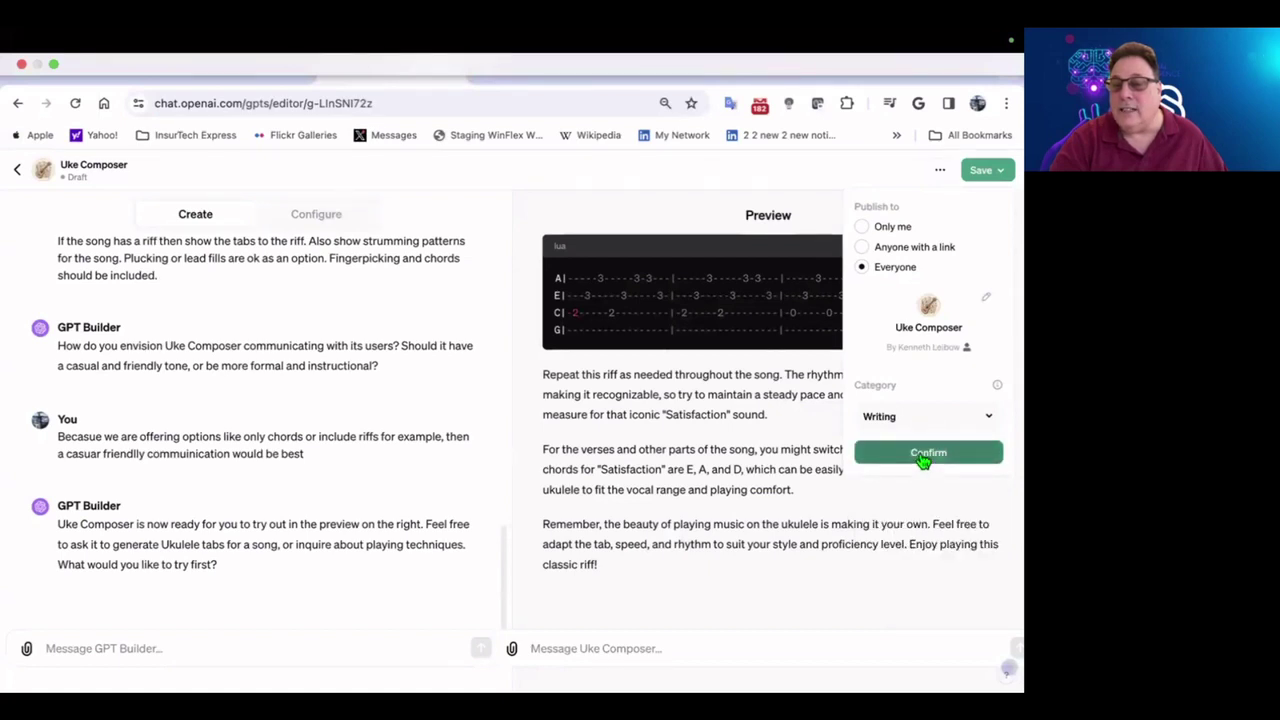
{"action": "left_click", "coordinate": [915, 428]}
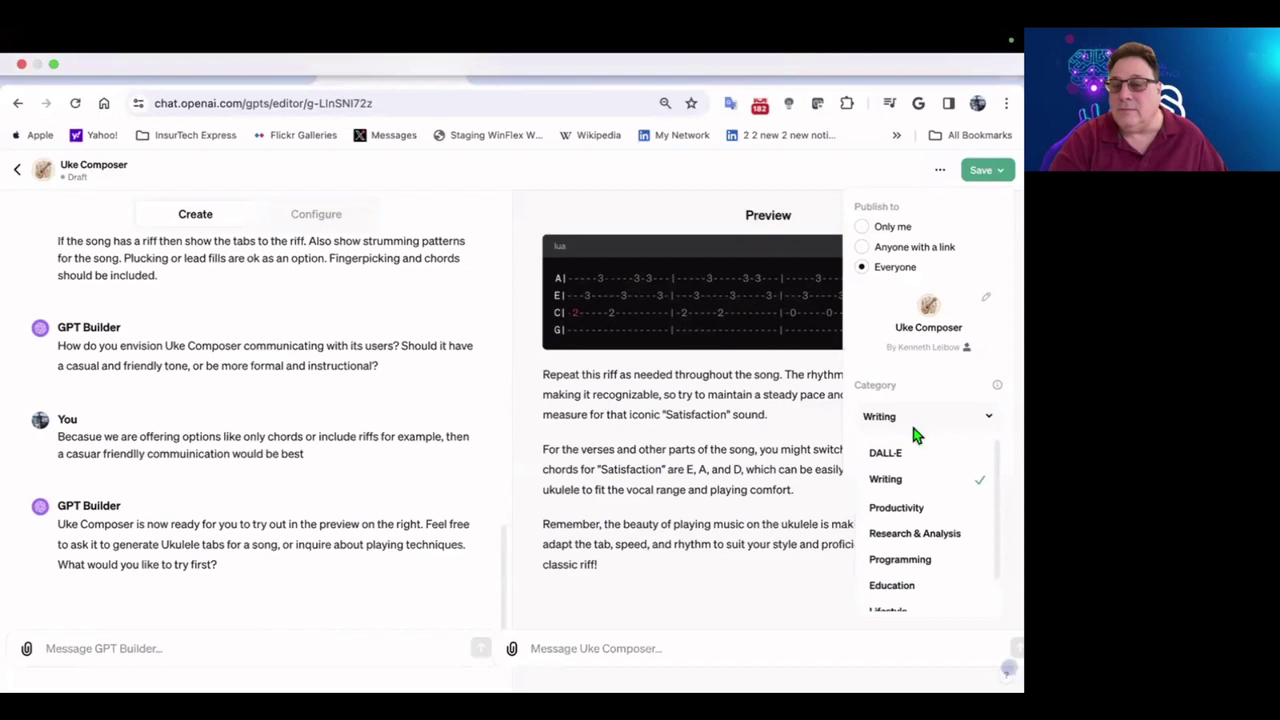
{"action": "left_click", "coordinate": [915, 432]}
{"action": "left_click", "coordinate": [913, 452]}
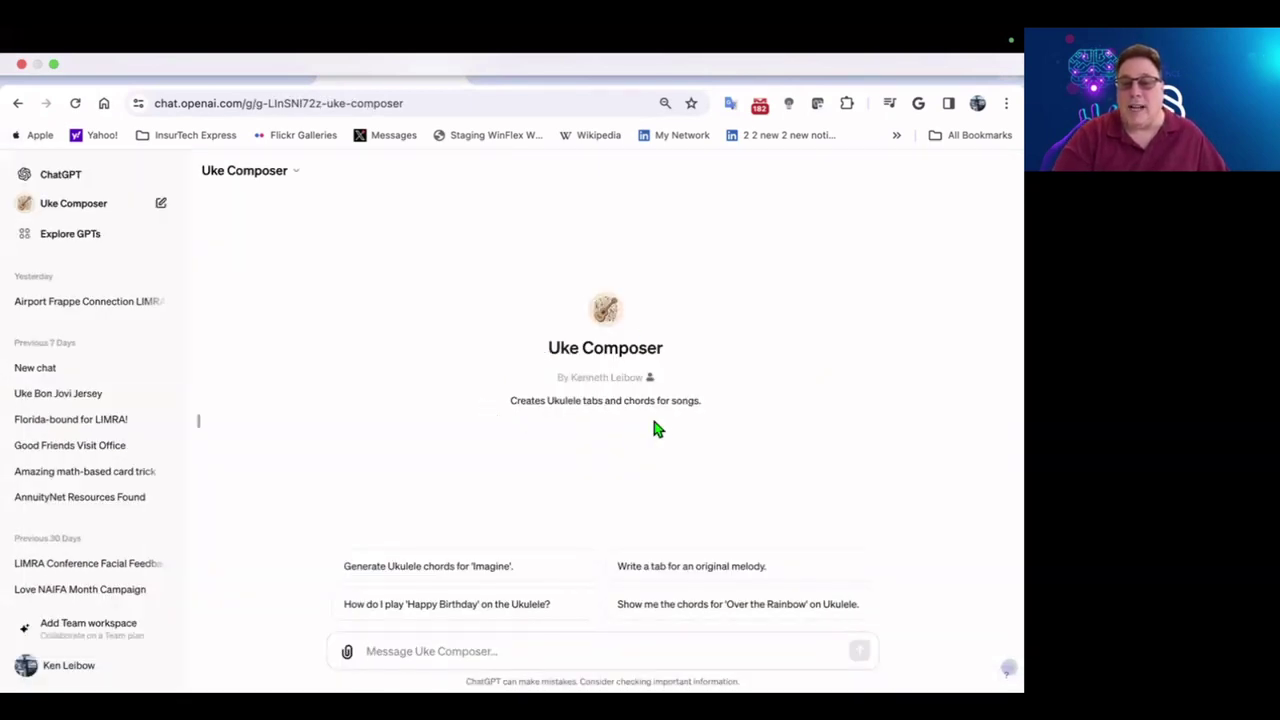
Search the public GPTs for "uke comp", open the Uke Composer listing and start a chat with it
{"action": "left_click", "coordinate": [88, 179]}
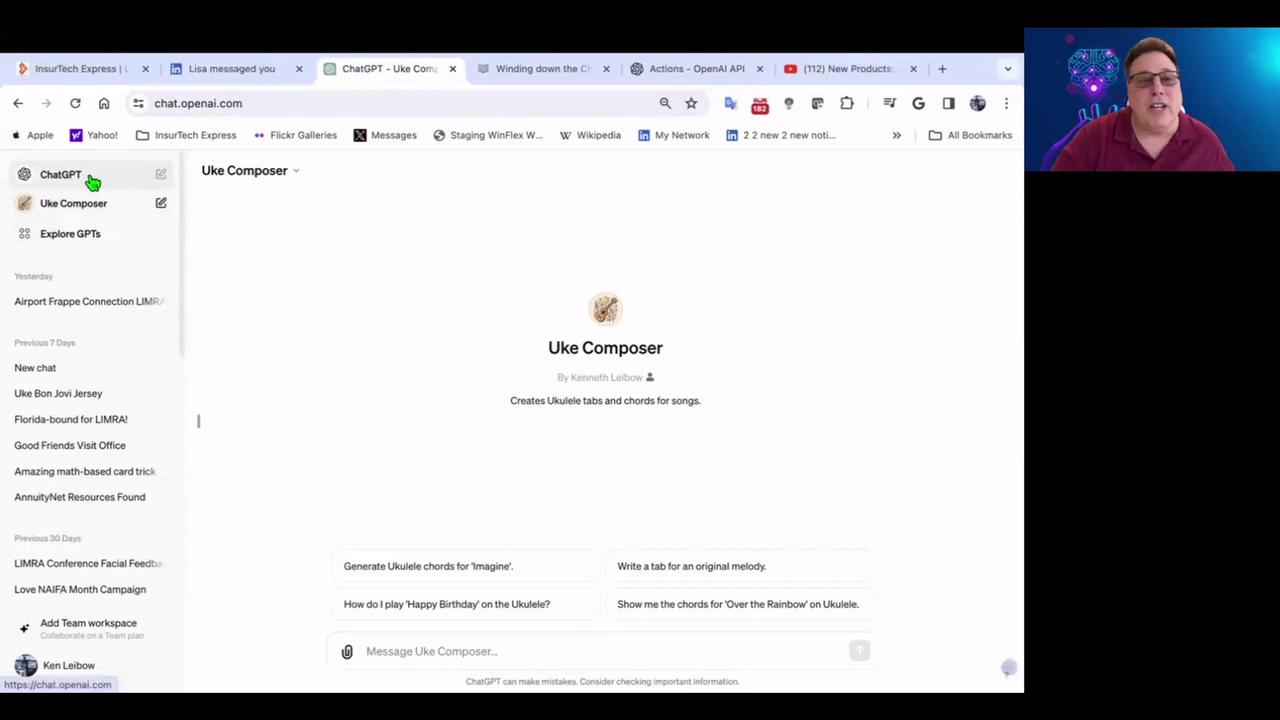
{"action": "left_click", "coordinate": [60, 236]}
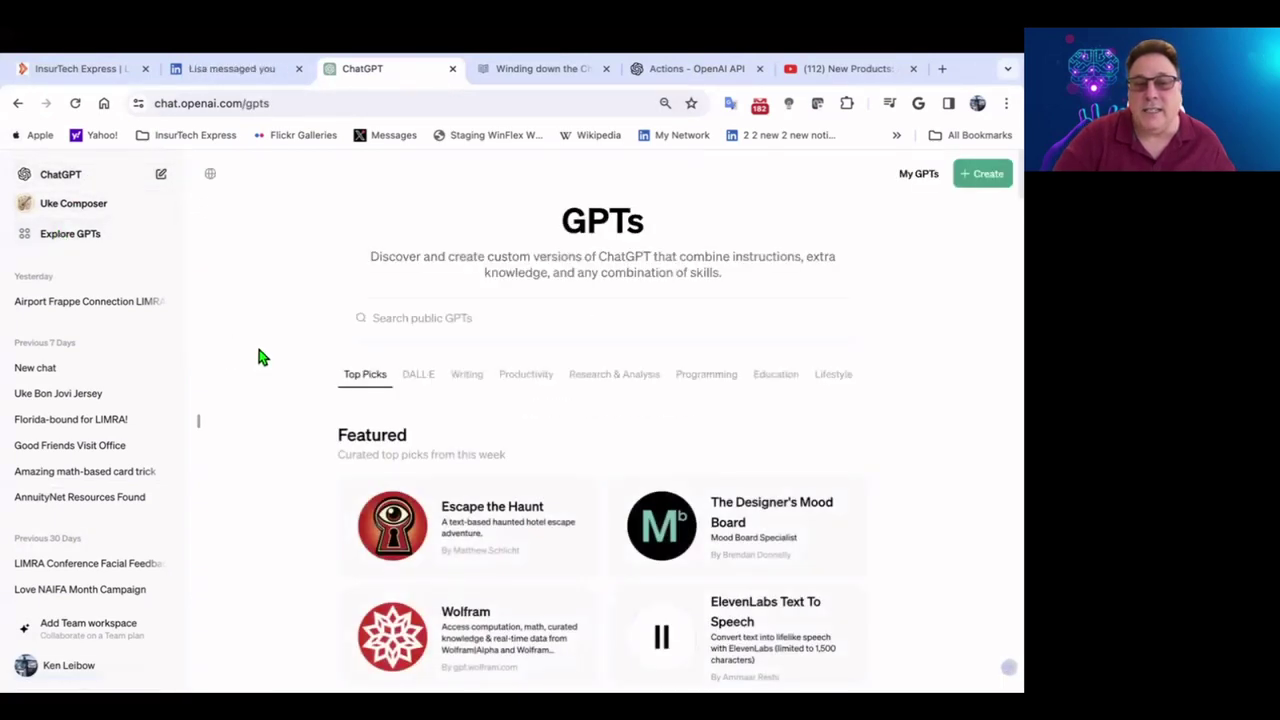
{"action": "type", "text": "uke comp"}
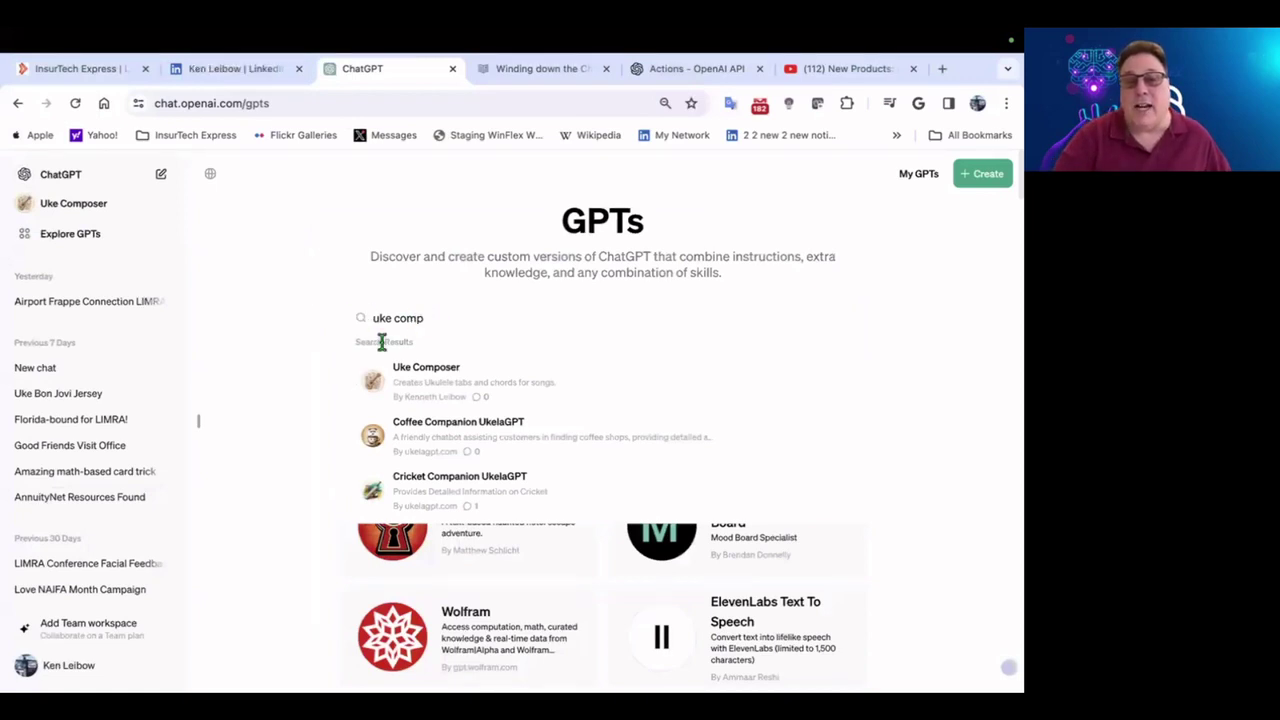
{"action": "left_click", "coordinate": [410, 386]}
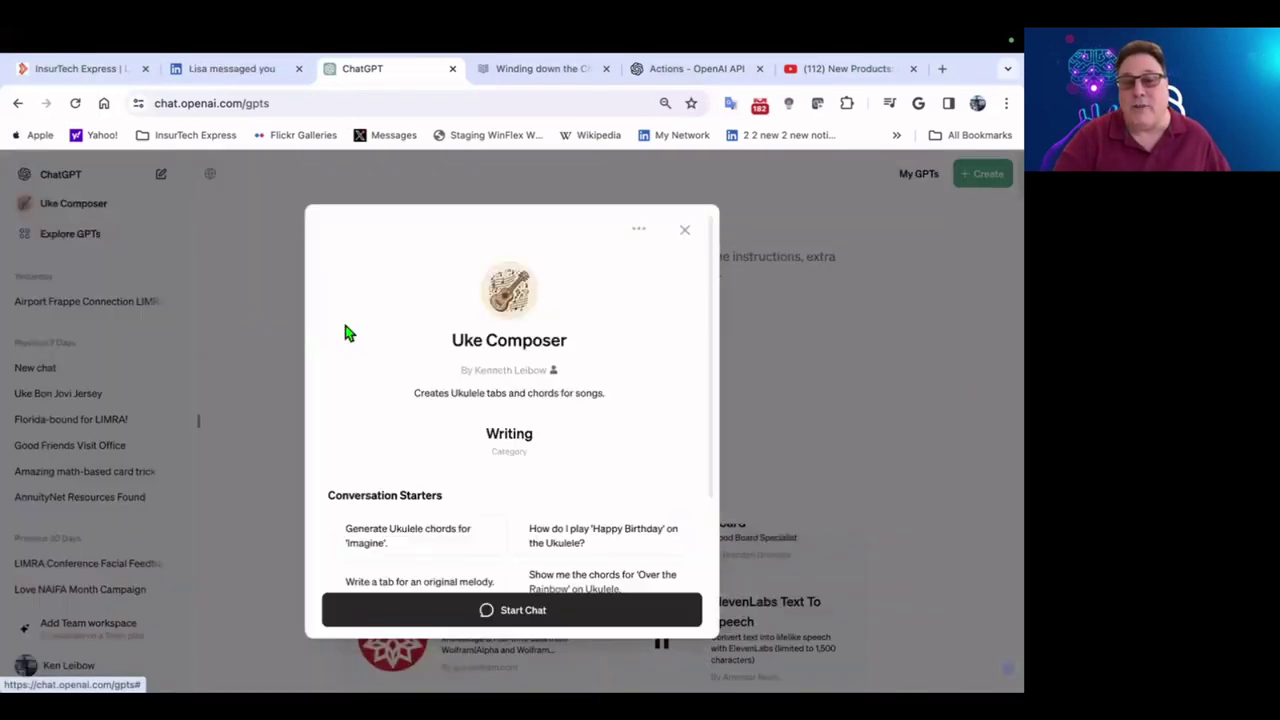
{"action": "left_click", "coordinate": [519, 612]}
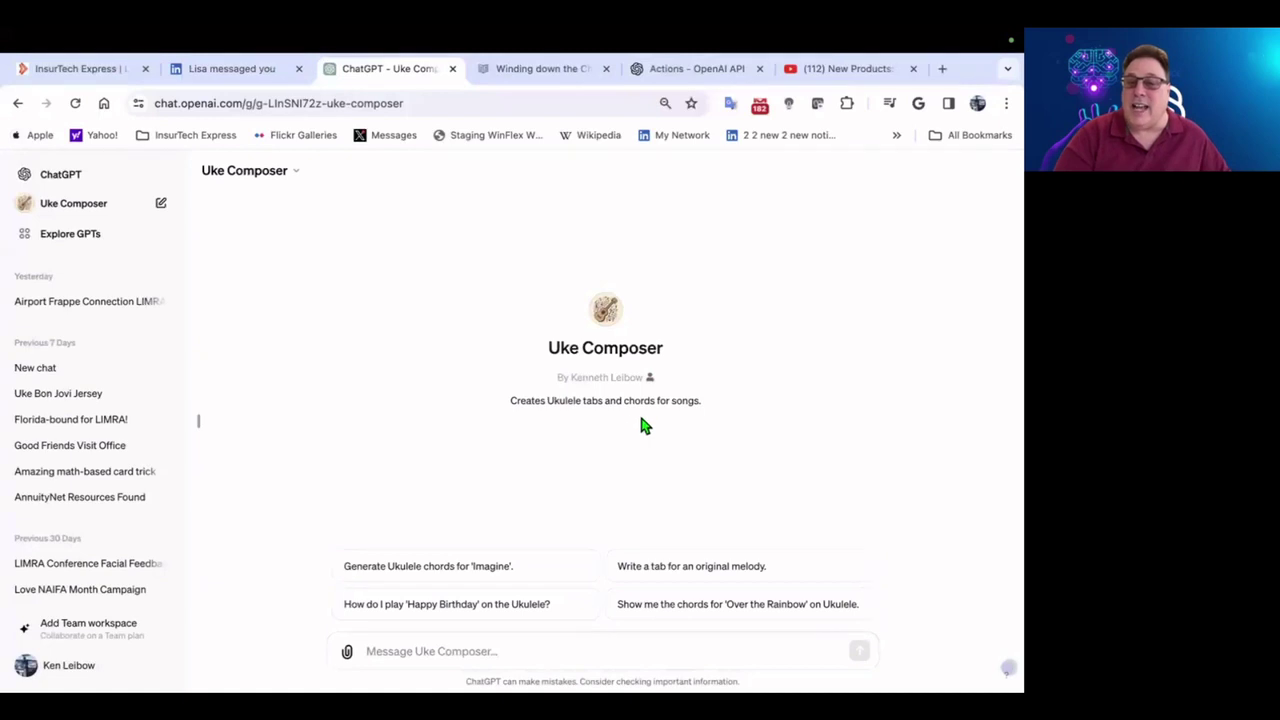
Ask Uke Composer "What is the tab for the song hotel california" in the new chat
{"action": "left_click", "coordinate": [447, 655]}
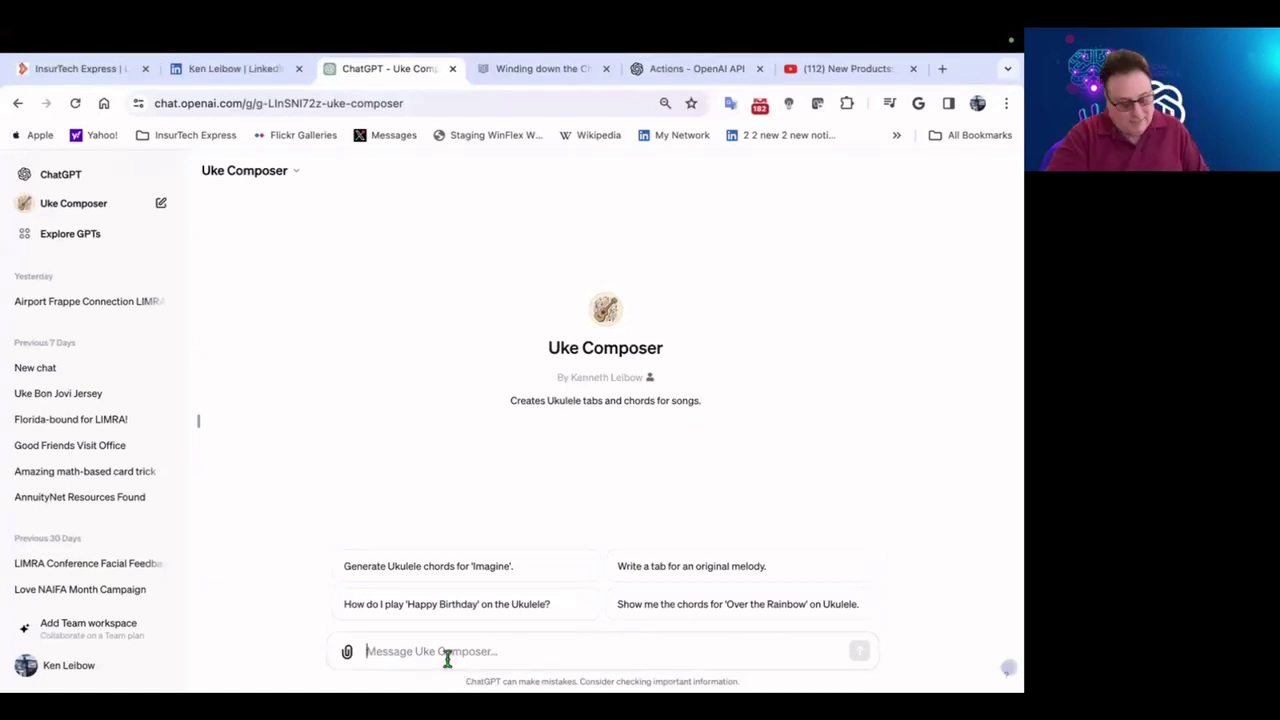
{"action": "type", "text": "Wr"}
{"action": "key", "text": "BackSpace"}
{"action": "key", "text": "BackSpace"}
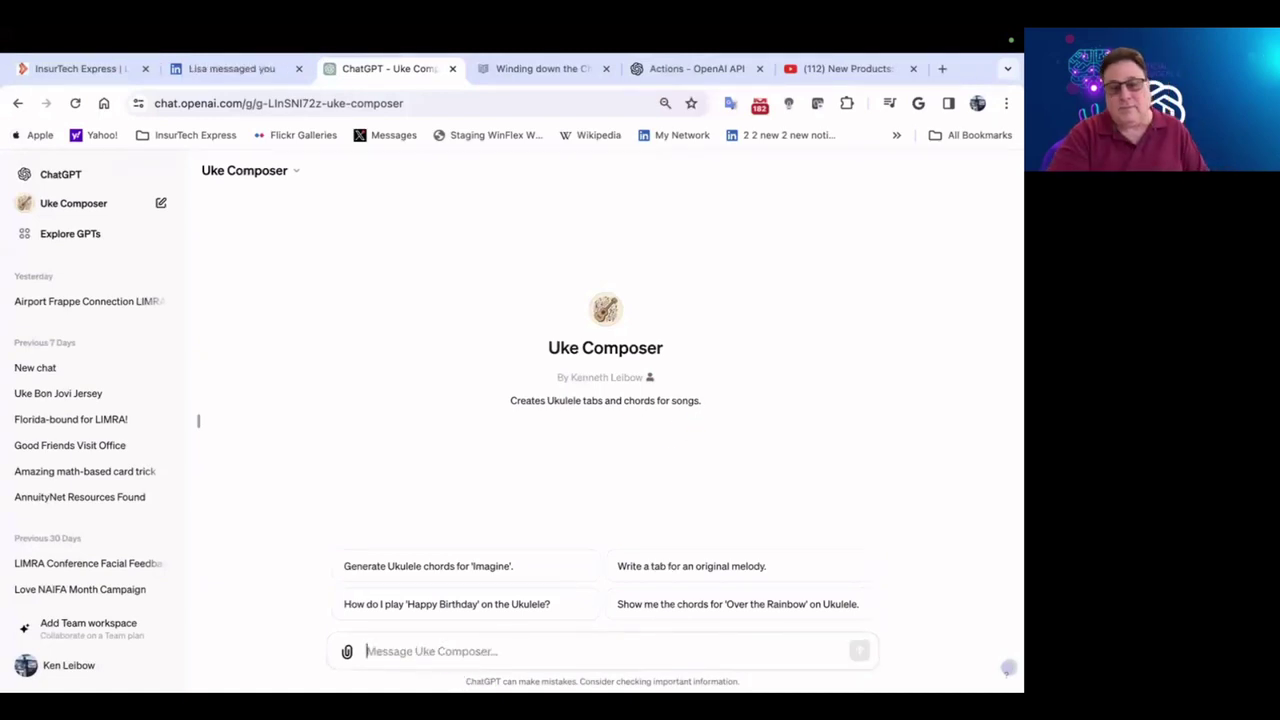
{"action": "type", "text": "What is the tab"}
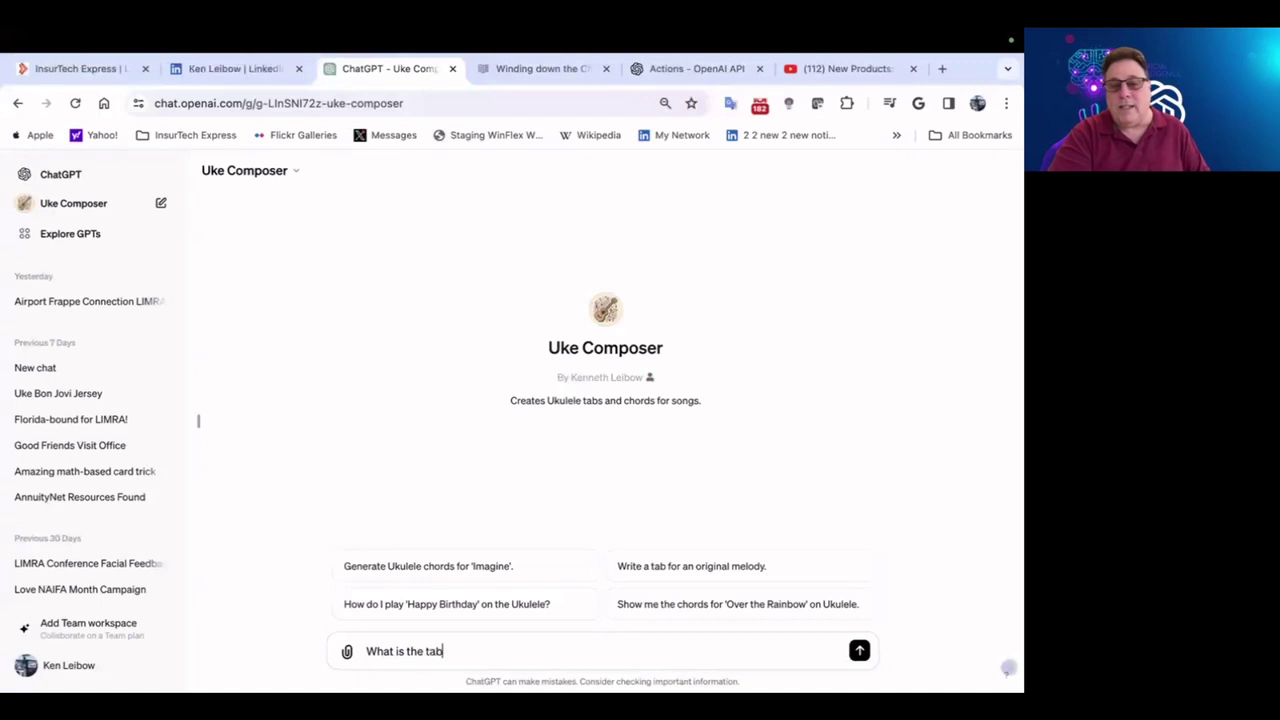
{"action": "type", "text": " for the song "}
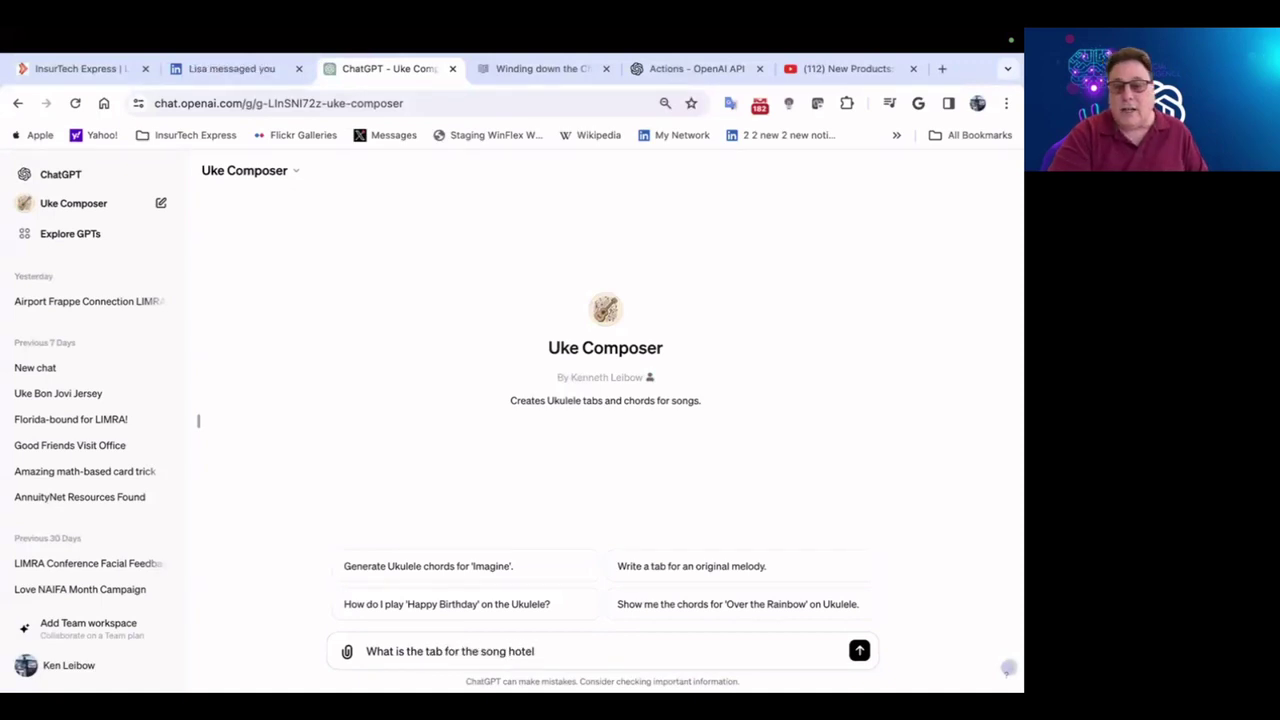
{"action": "type", "text": "hotel california"}
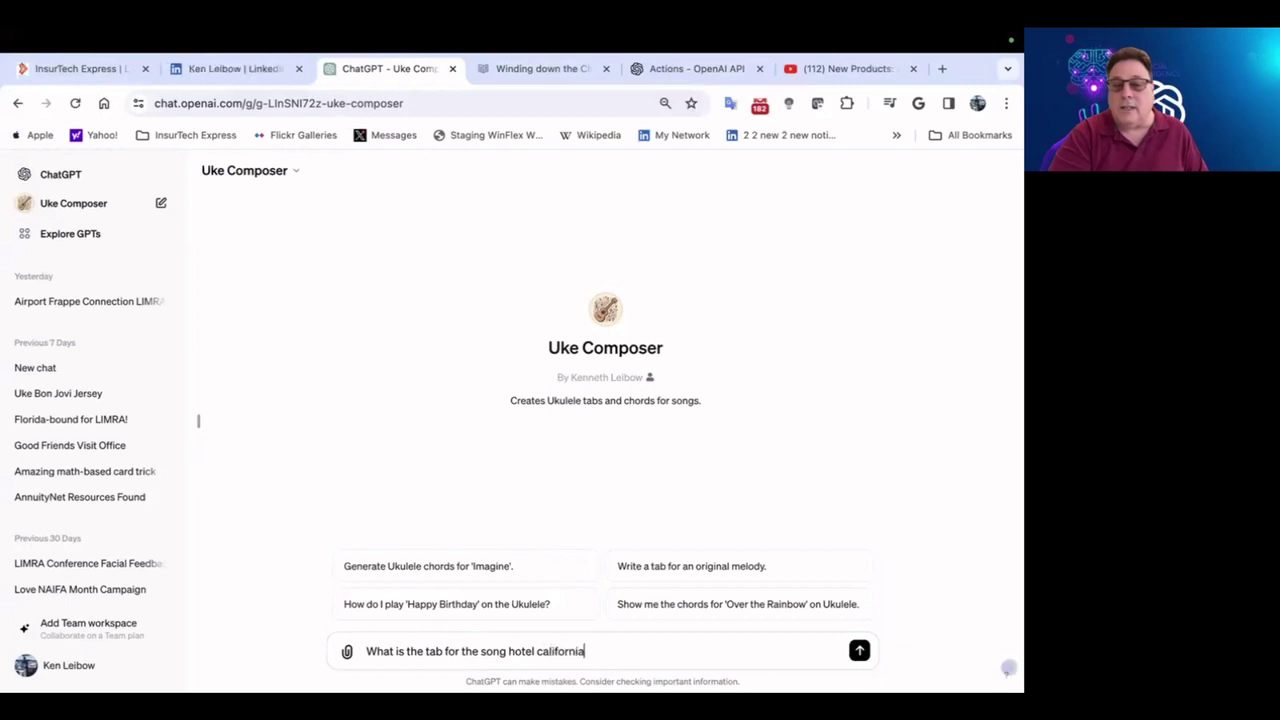
{"action": "key", "text": "Return"}
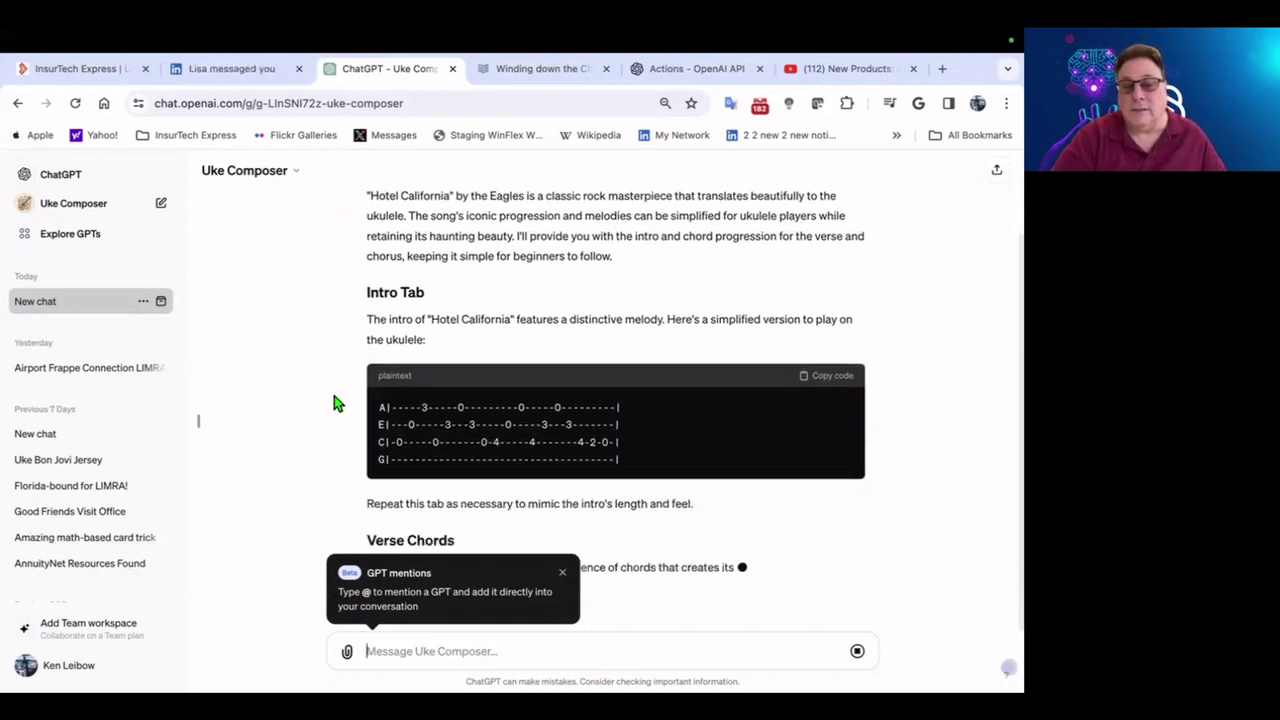
Dismiss the GPT mentions tip and read through the intro tab, verse chords and chorus chords in the reply
{"action": "left_click", "coordinate": [562, 574]}
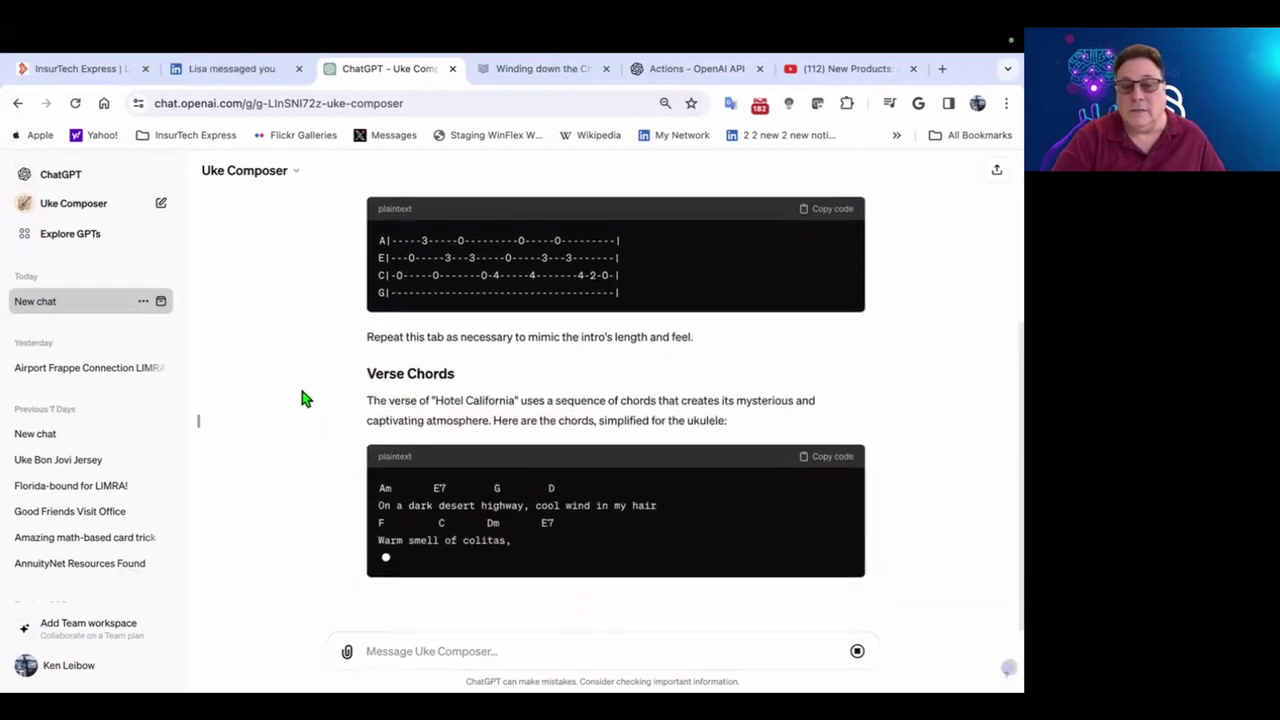
{"action": "scroll", "coordinate": [305, 398], "scroll_direction": "up", "scroll_amount": 3}
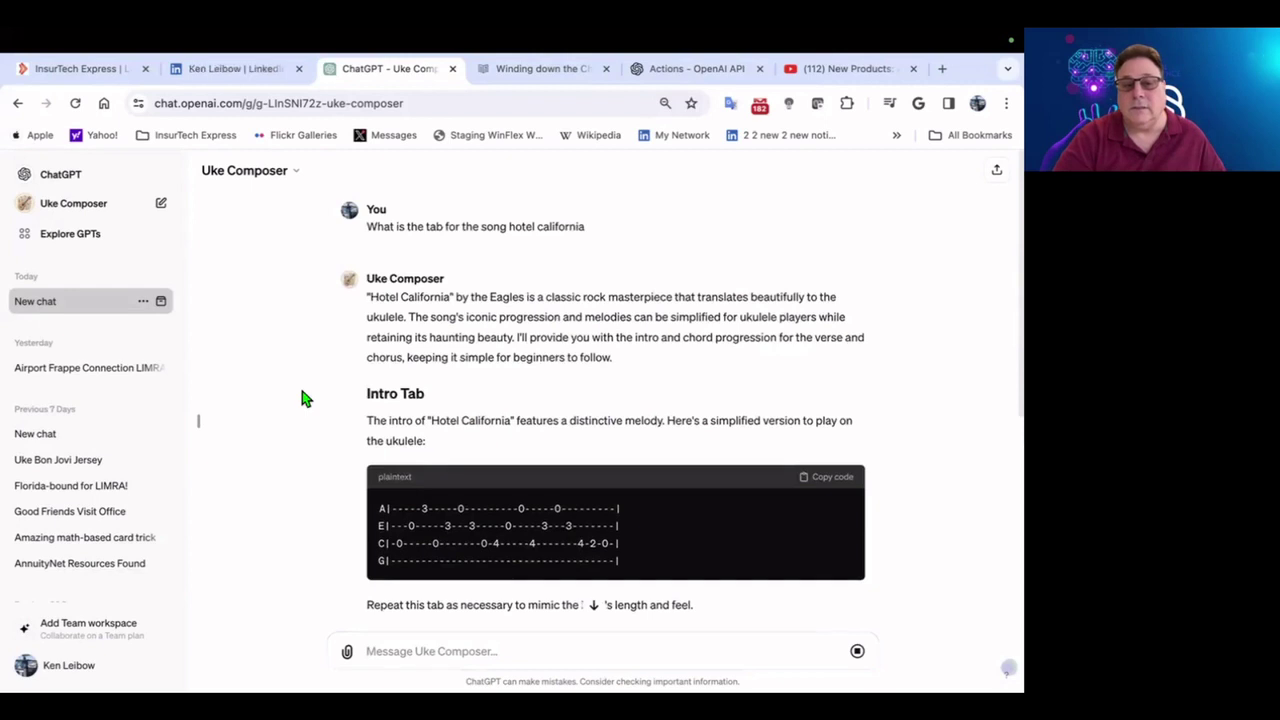
{"action": "scroll", "coordinate": [308, 403], "scroll_direction": "down", "scroll_amount": 10}
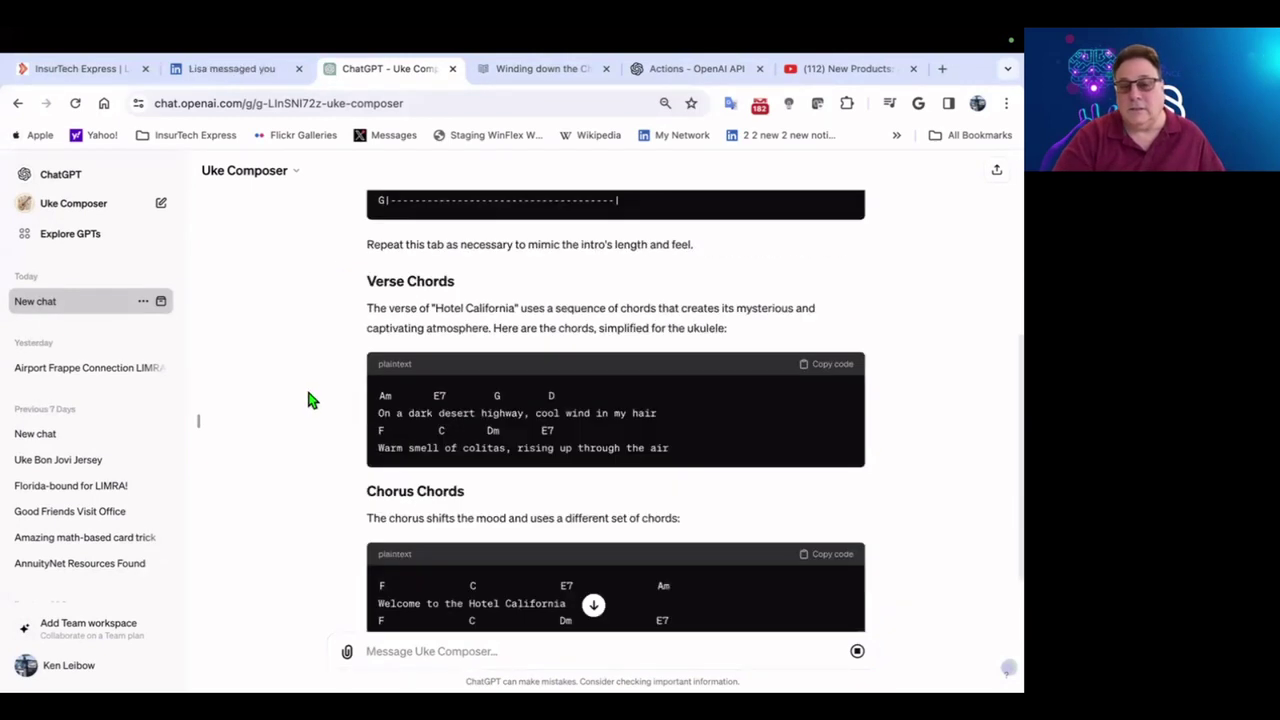
{"action": "scroll", "coordinate": [310, 408], "scroll_direction": "up", "scroll_amount": 10}
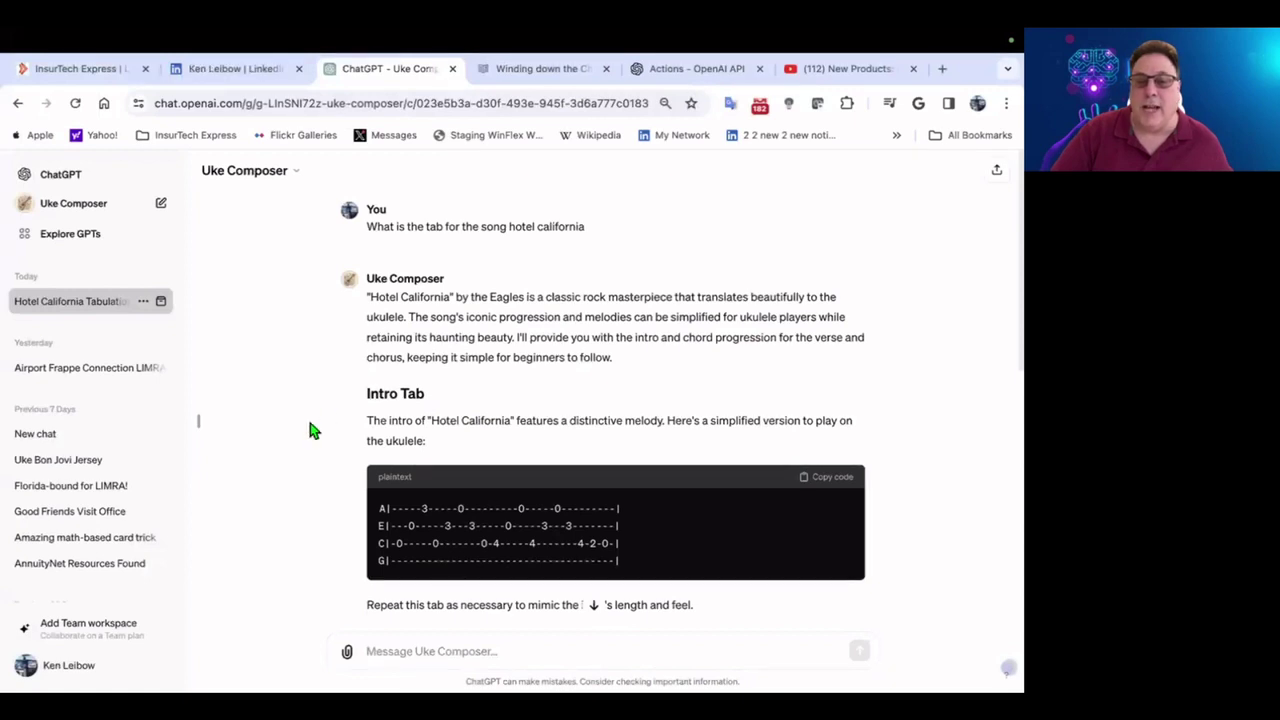
{"action": "scroll", "coordinate": [312, 425], "scroll_direction": "down", "scroll_amount": 5}
{"action": "scroll", "coordinate": [320, 420], "scroll_direction": "down", "scroll_amount": 1}
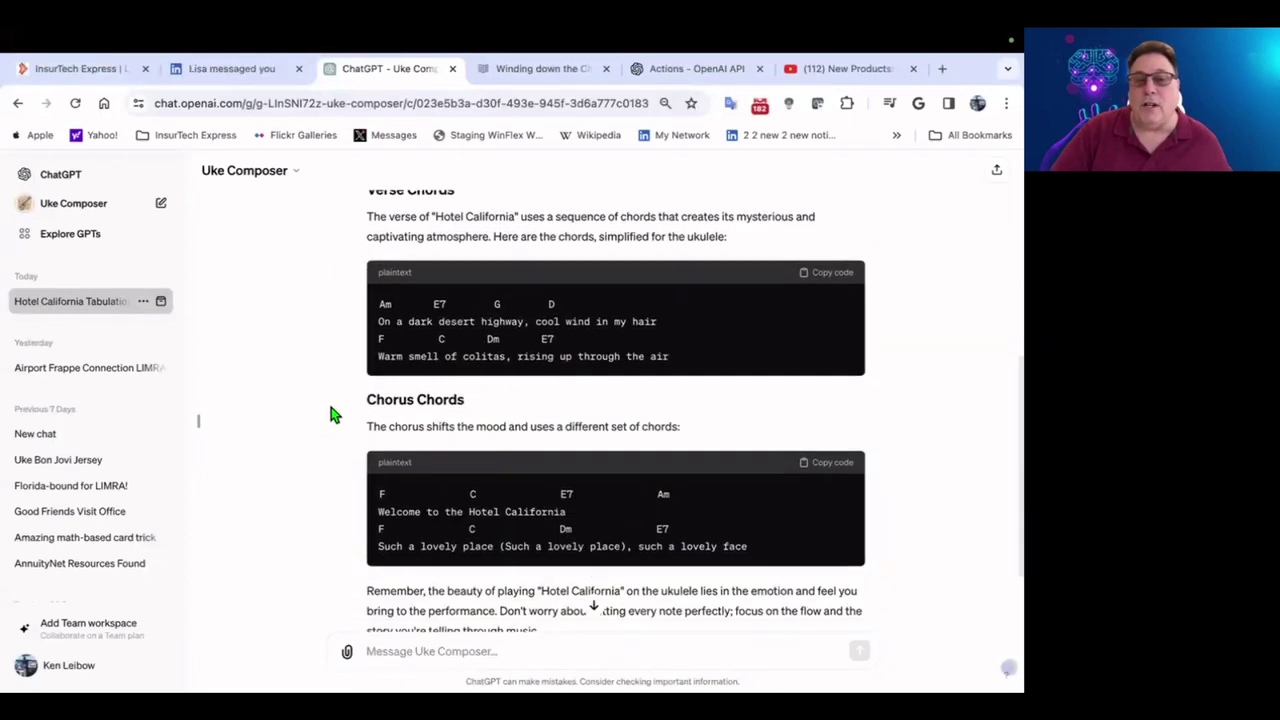
{"action": "scroll", "coordinate": [339, 426], "scroll_direction": "down", "scroll_amount": 2}
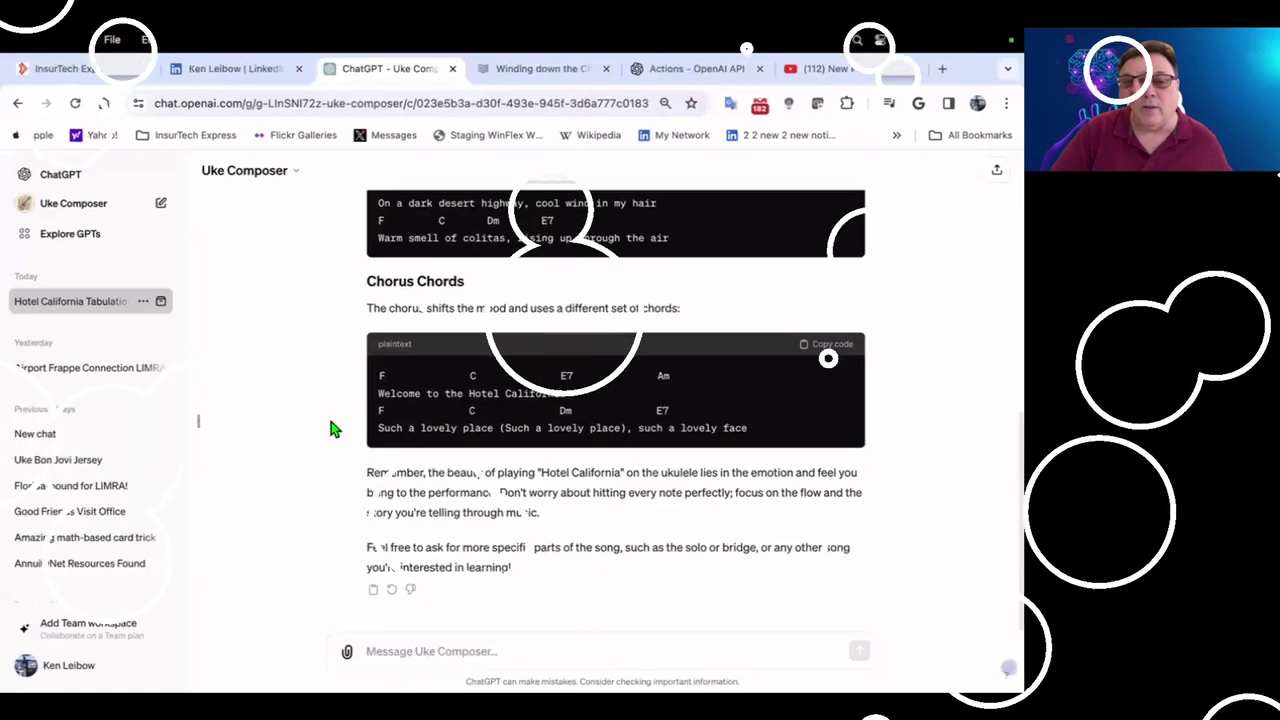